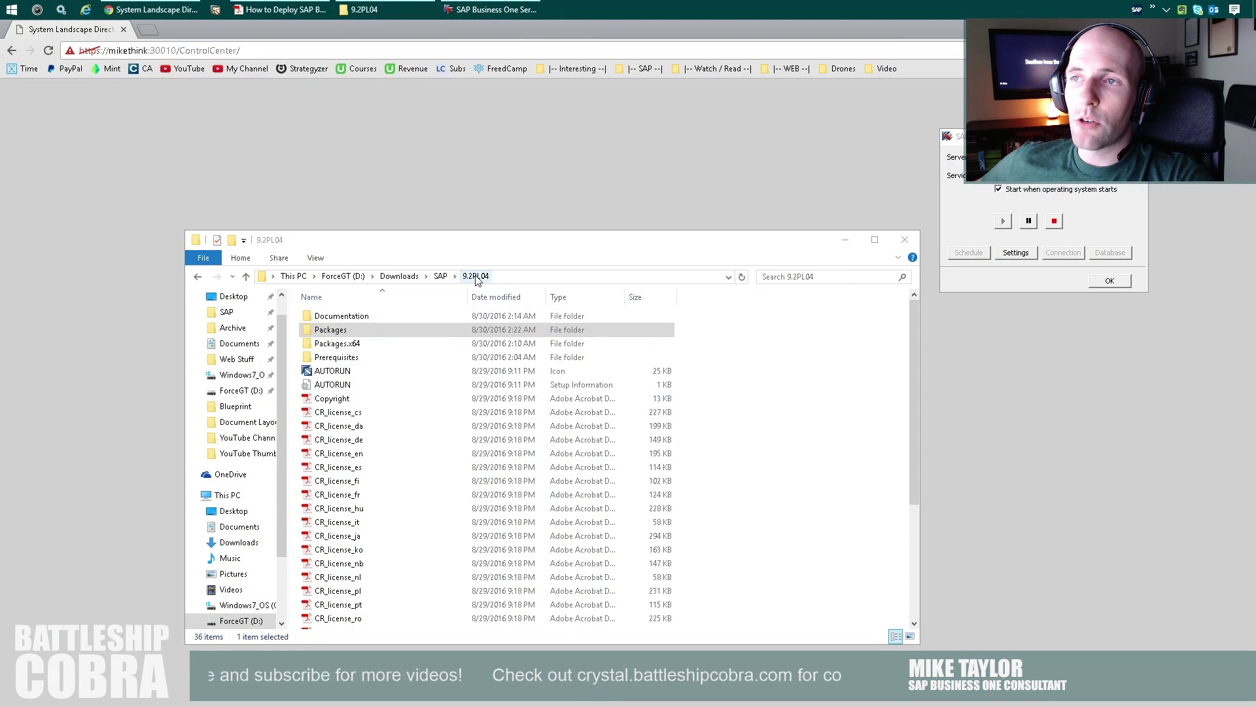
Run the Gatekeeper setup from Packages > Client > SAP GateKeeper Installation as administrator.
double_click(332, 331)
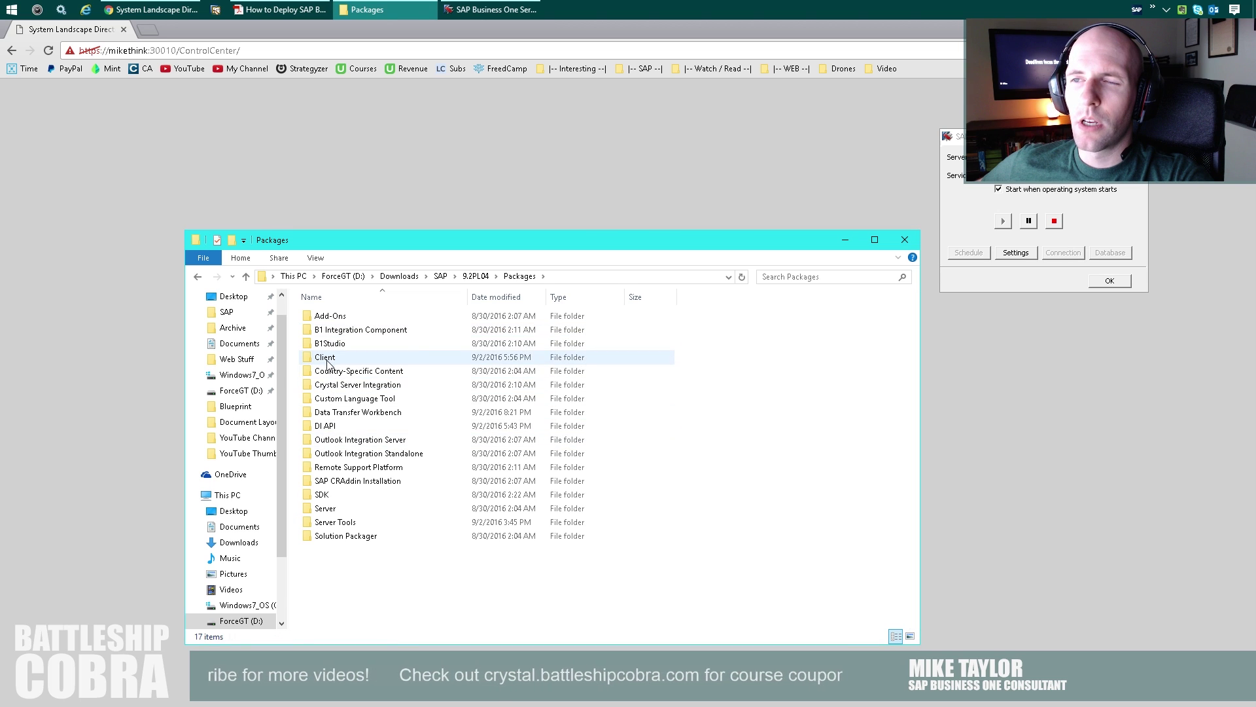
double_click(342, 358)
double_click(347, 372)
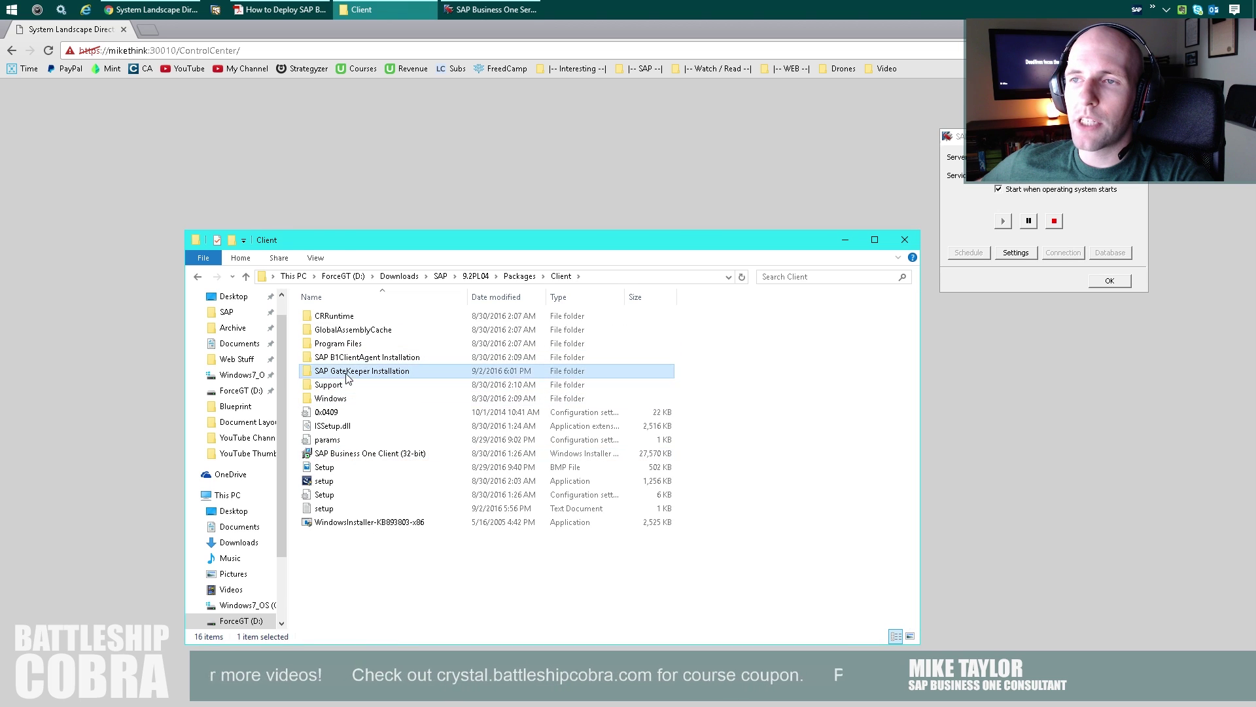
click(325, 332)
right_click(323, 334)
click(365, 355)
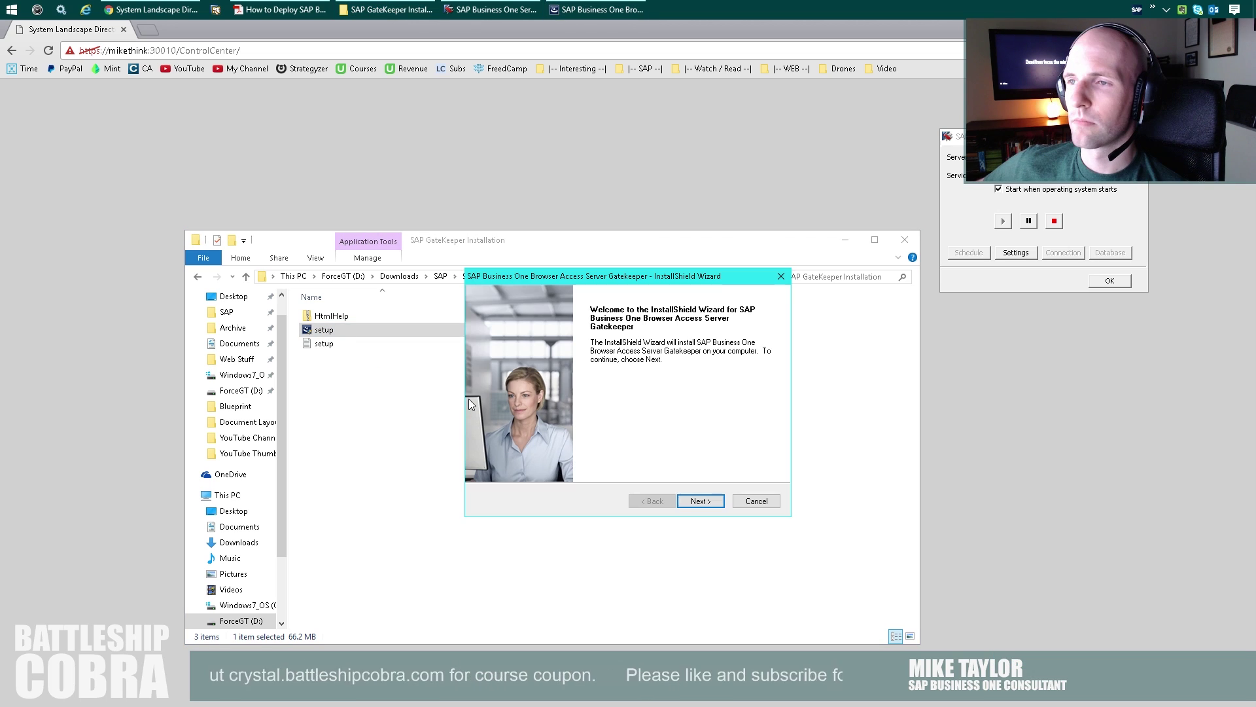
Keep the Browser Access URL mikethink:8100 with a self-signed certificate, and continue.
click(697, 501)
click(698, 501)
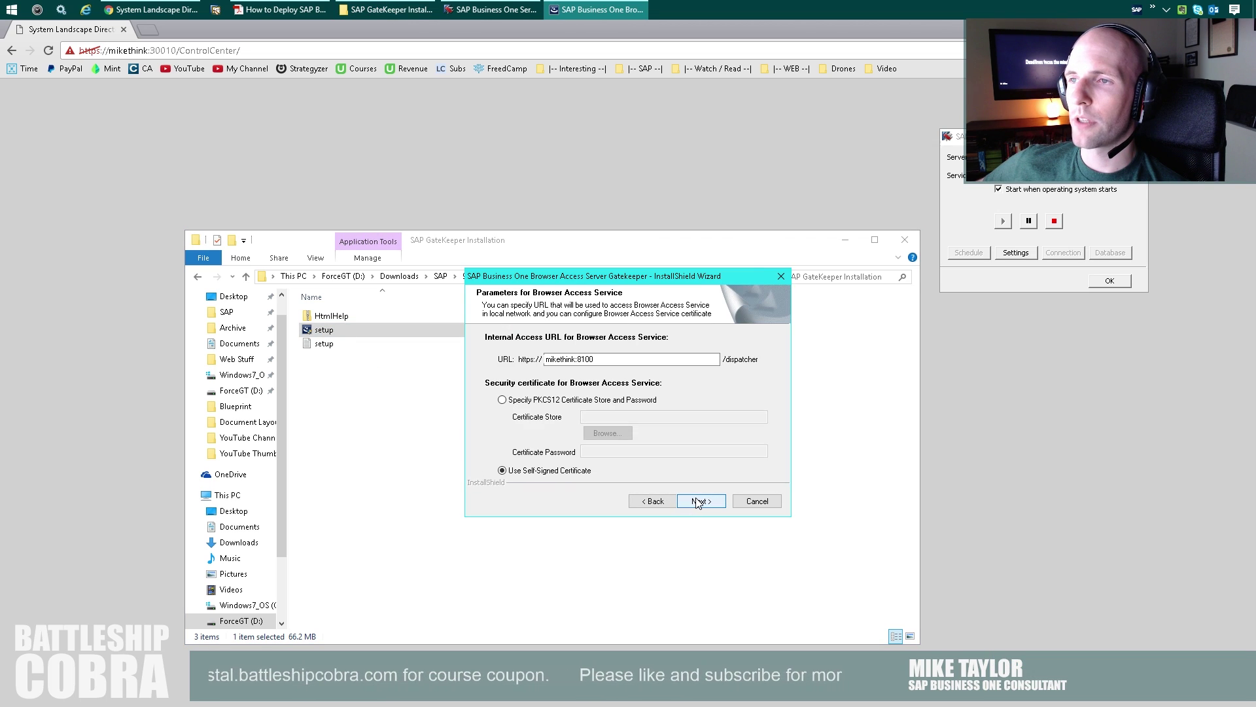
drag(575, 359, 469, 361)
click(599, 361)
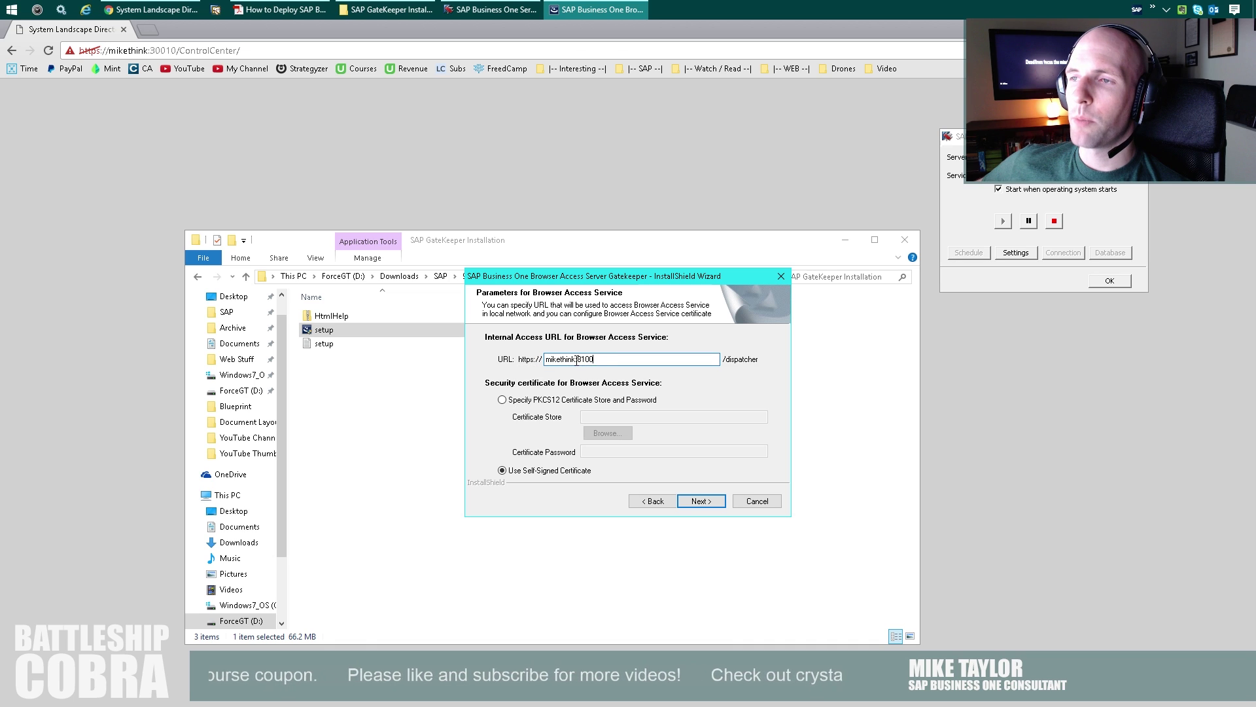
drag(577, 360, 625, 362)
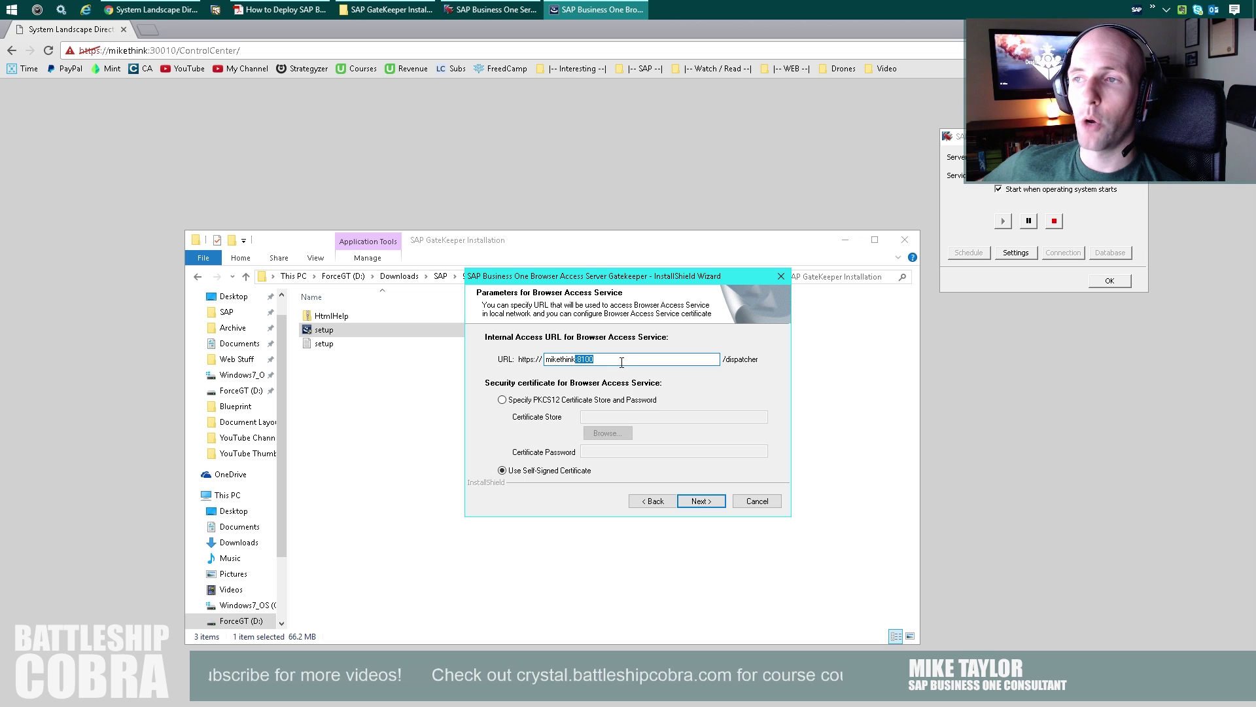
double_click(598, 361)
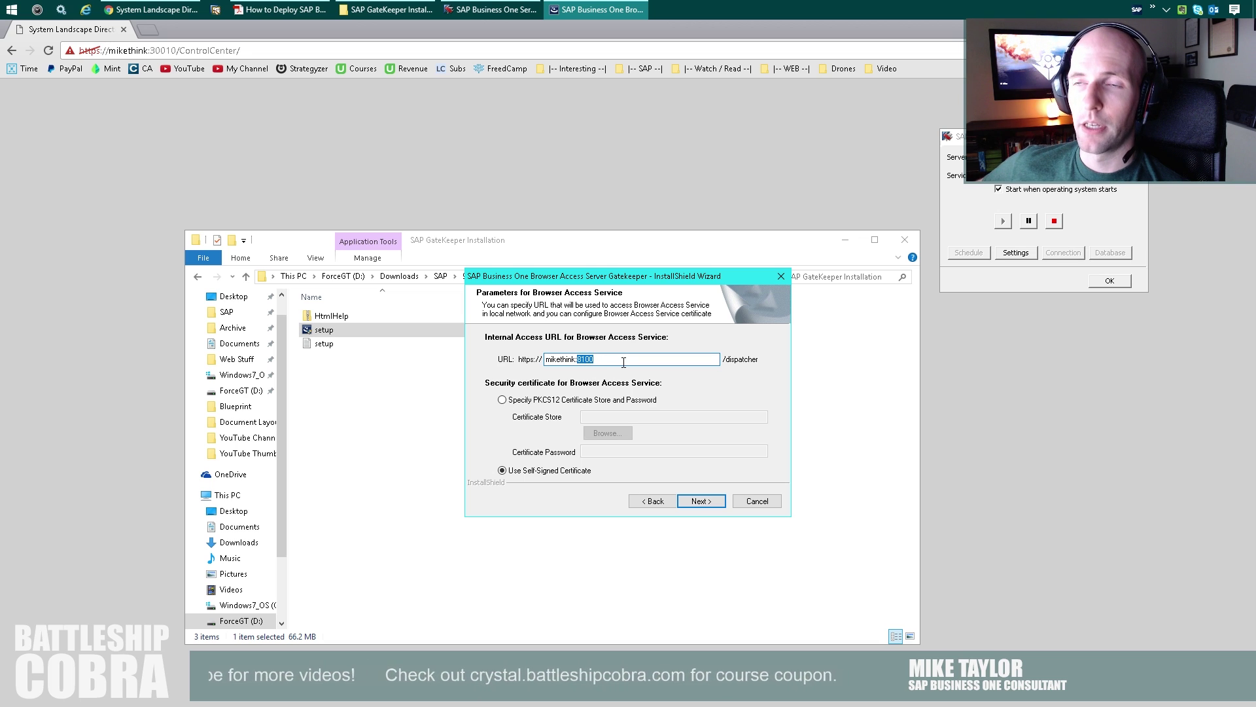
click(623, 362)
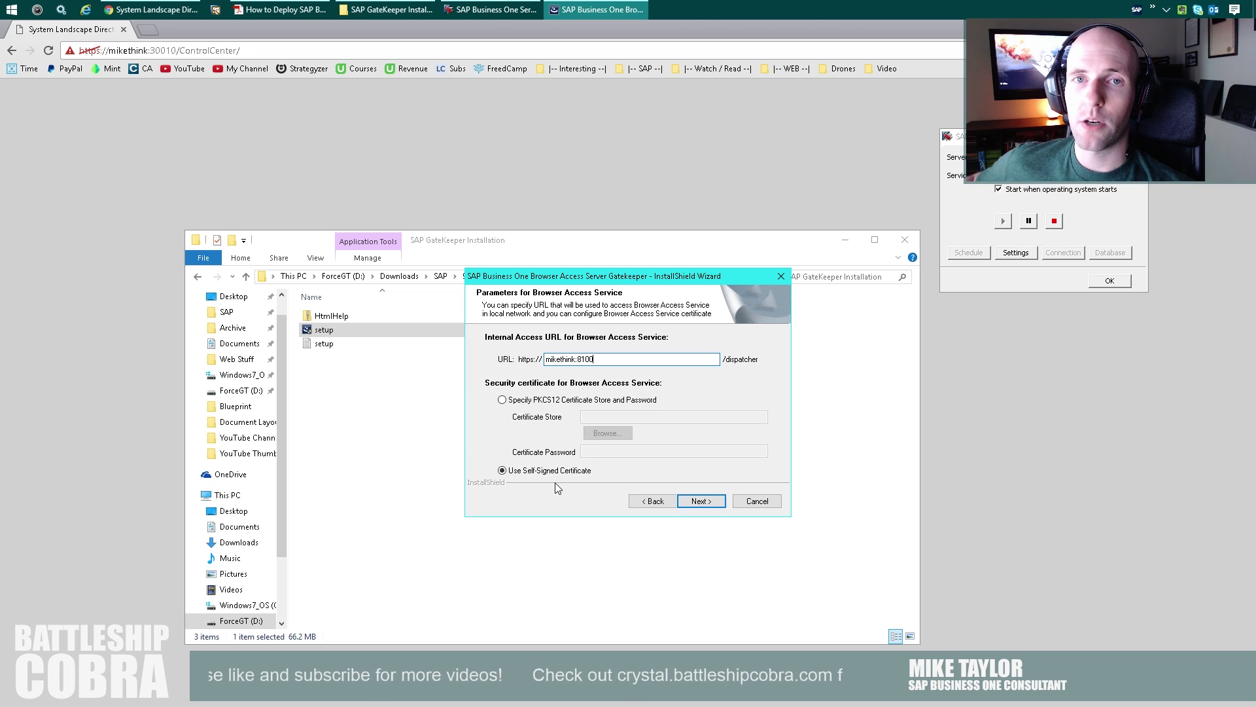
click(701, 501)
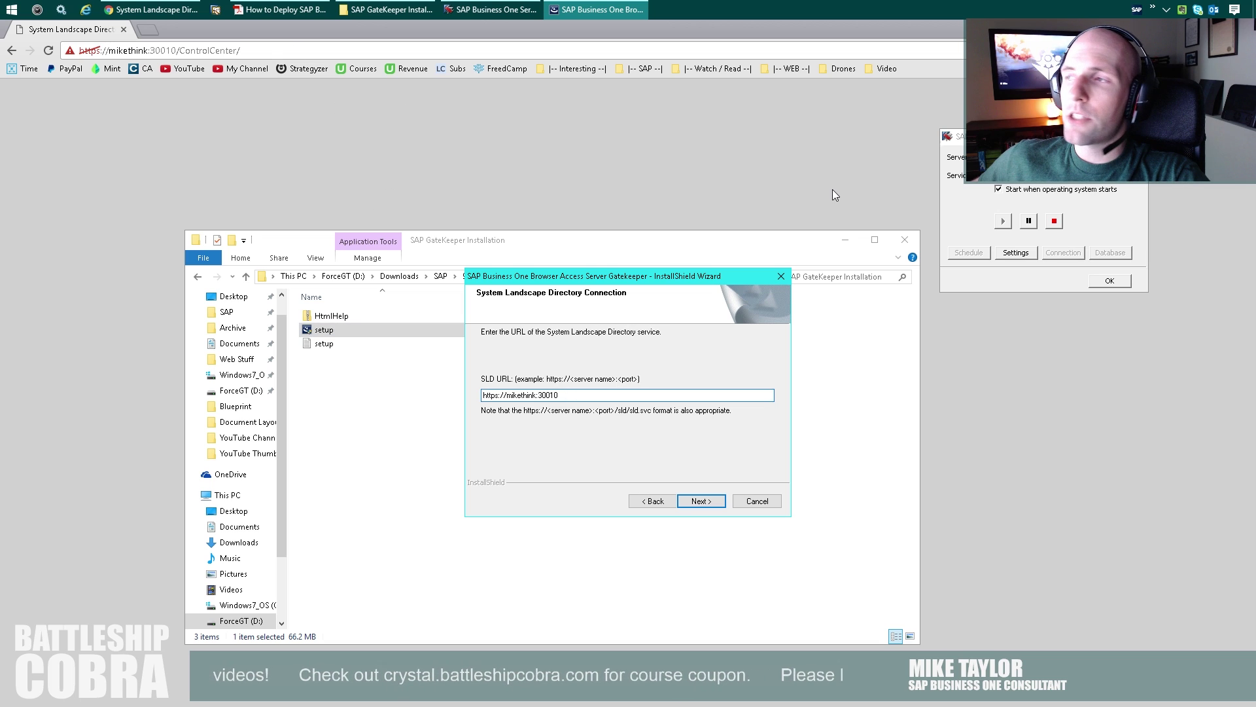
click(1041, 171)
click(1019, 254)
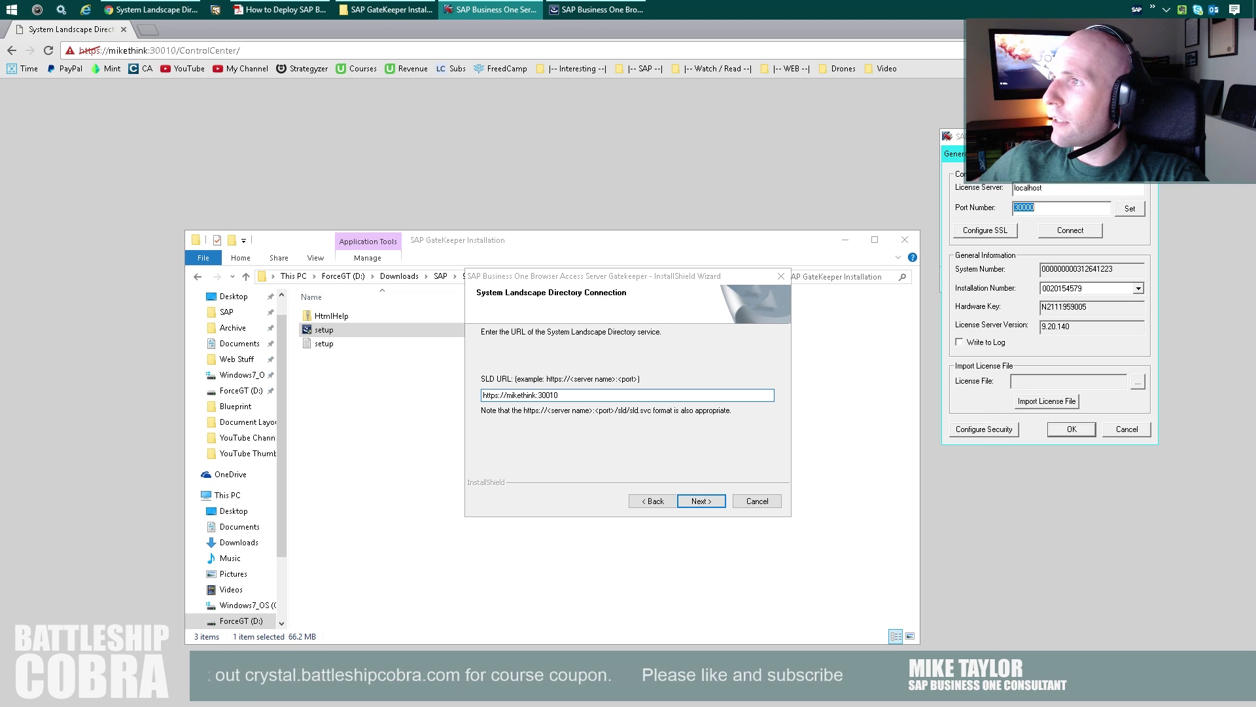
click(581, 105)
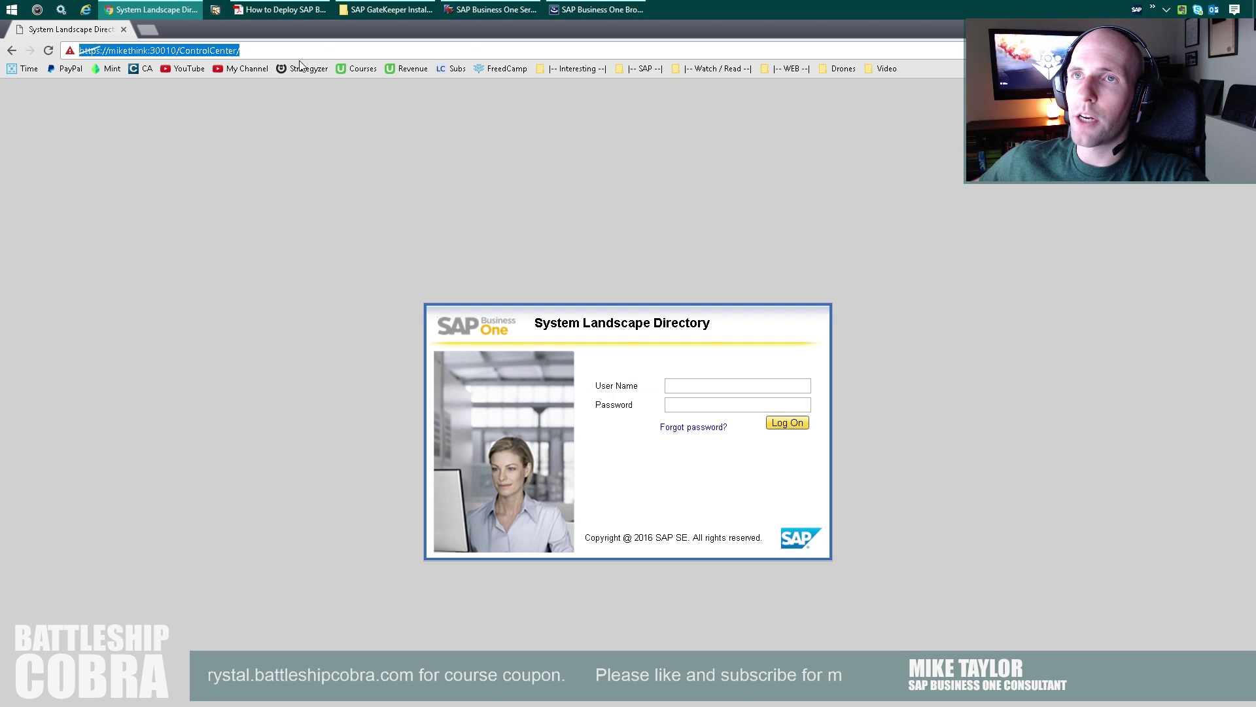
click(596, 9)
drag(603, 395, 407, 392)
text(https://mikethink:30010/ControlCenter/)
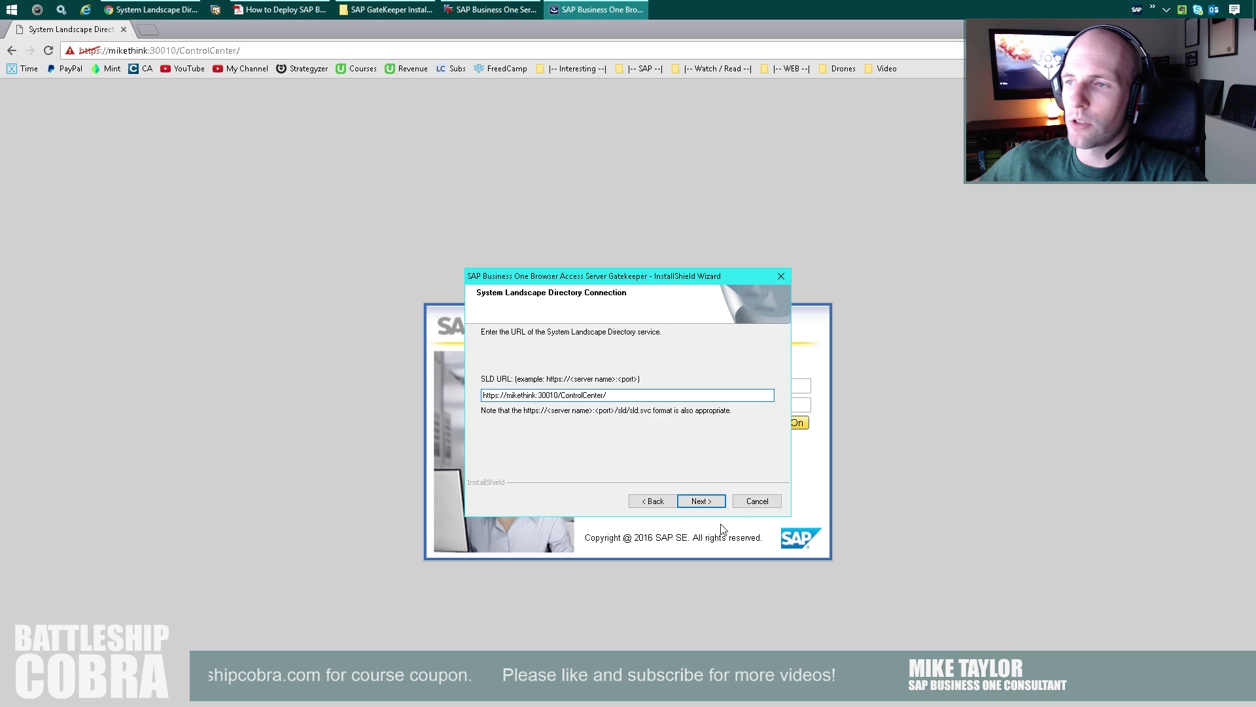
Accept the SLD URL and enter the SLD password.
click(695, 505)
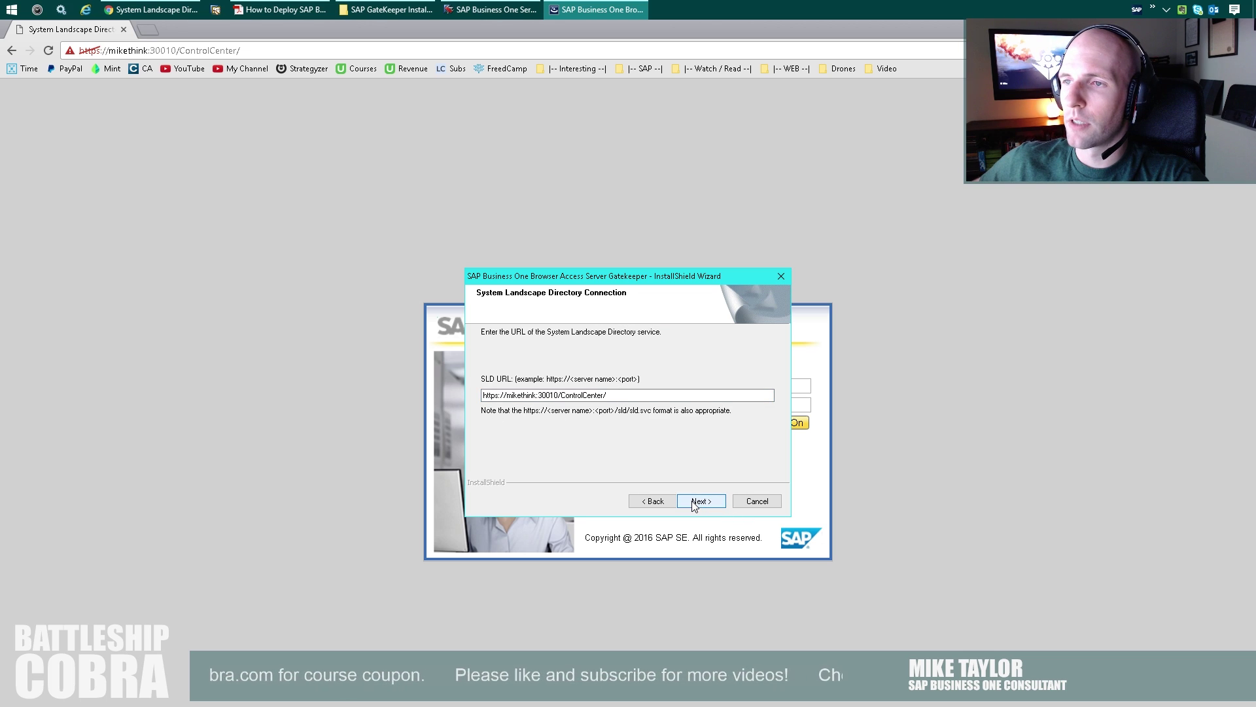
click(621, 404)
text(*****)
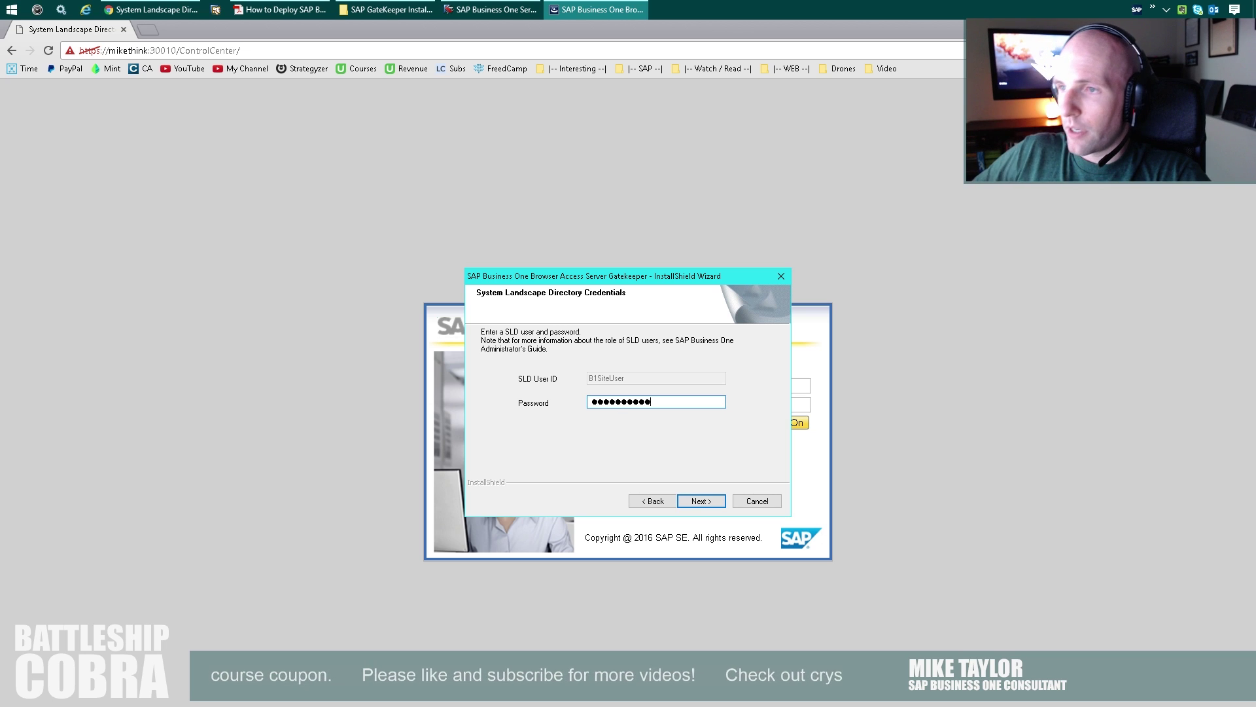
Submit the SLD credentials and install the Gatekeeper.
click(713, 502)
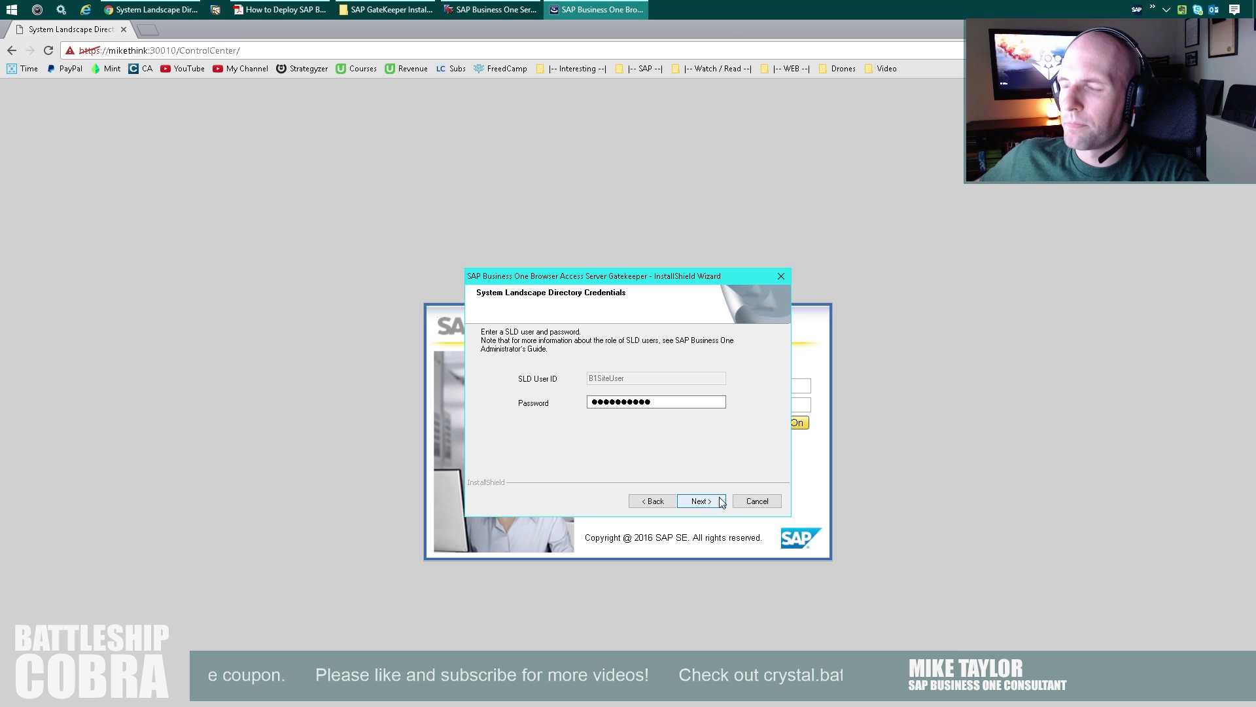
click(699, 500)
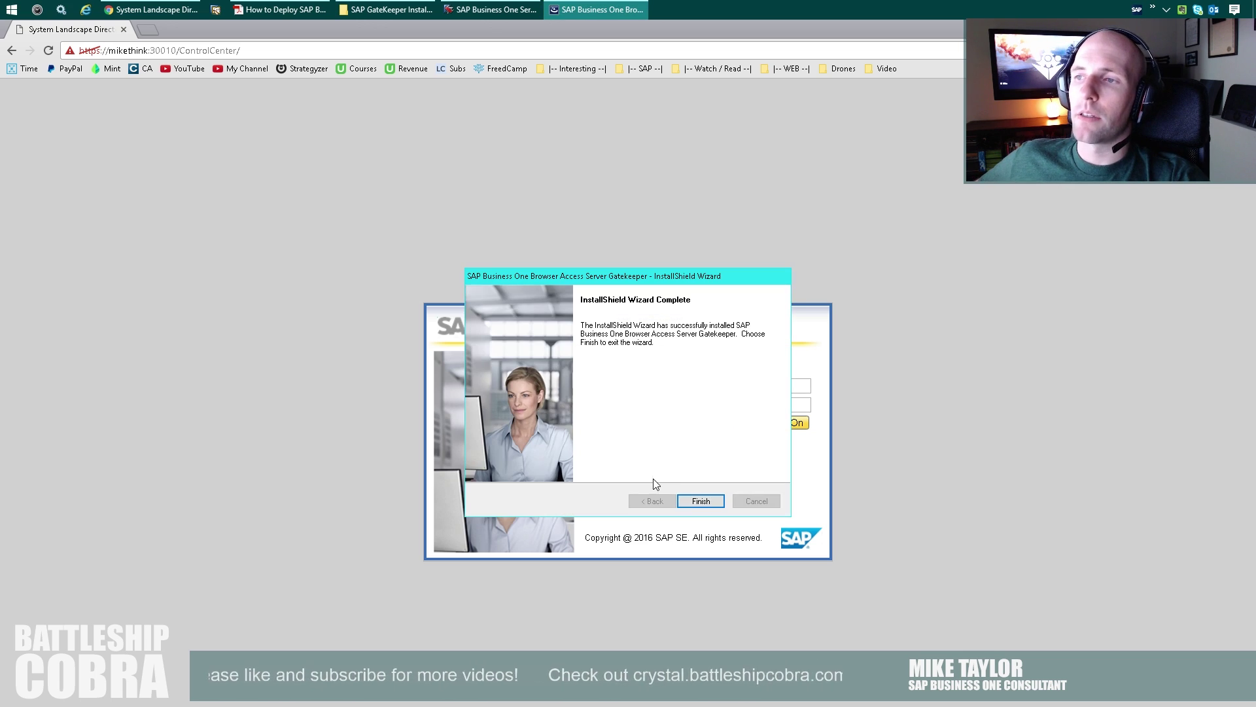
Log on to the SLD as B1SiteUser and open the mikethink:8100 dispatcher from Services.
click(699, 501)
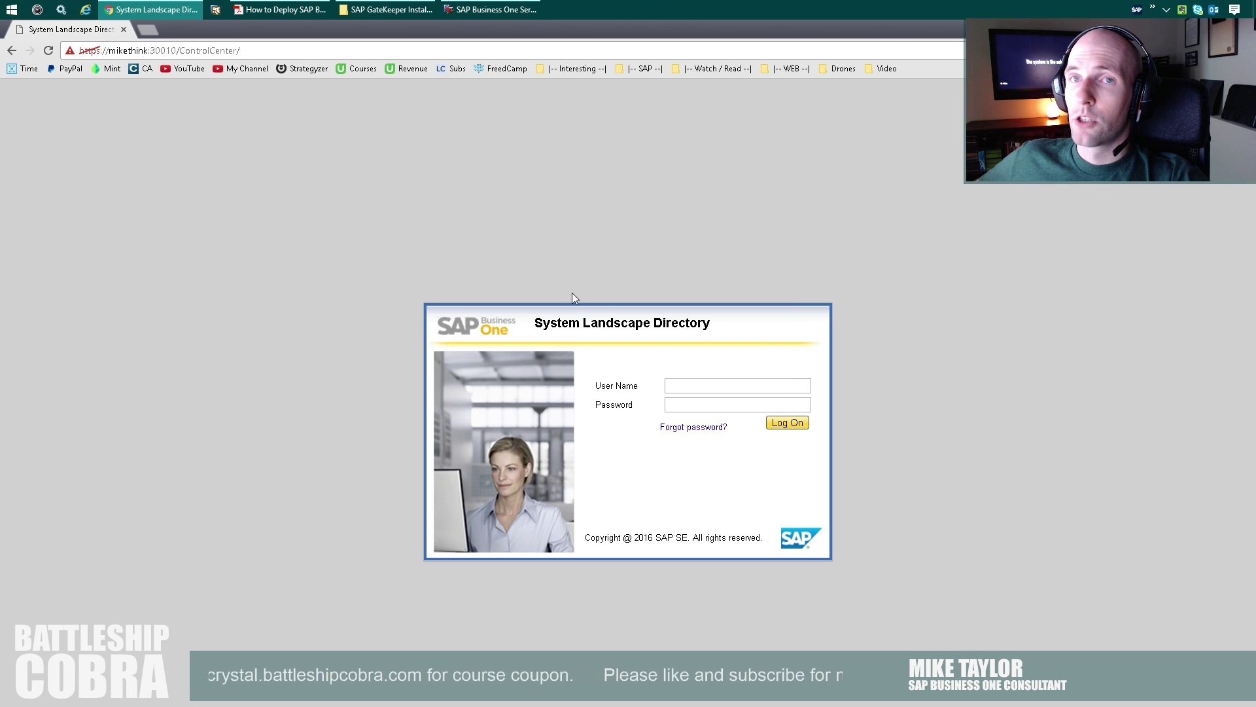
click(702, 390)
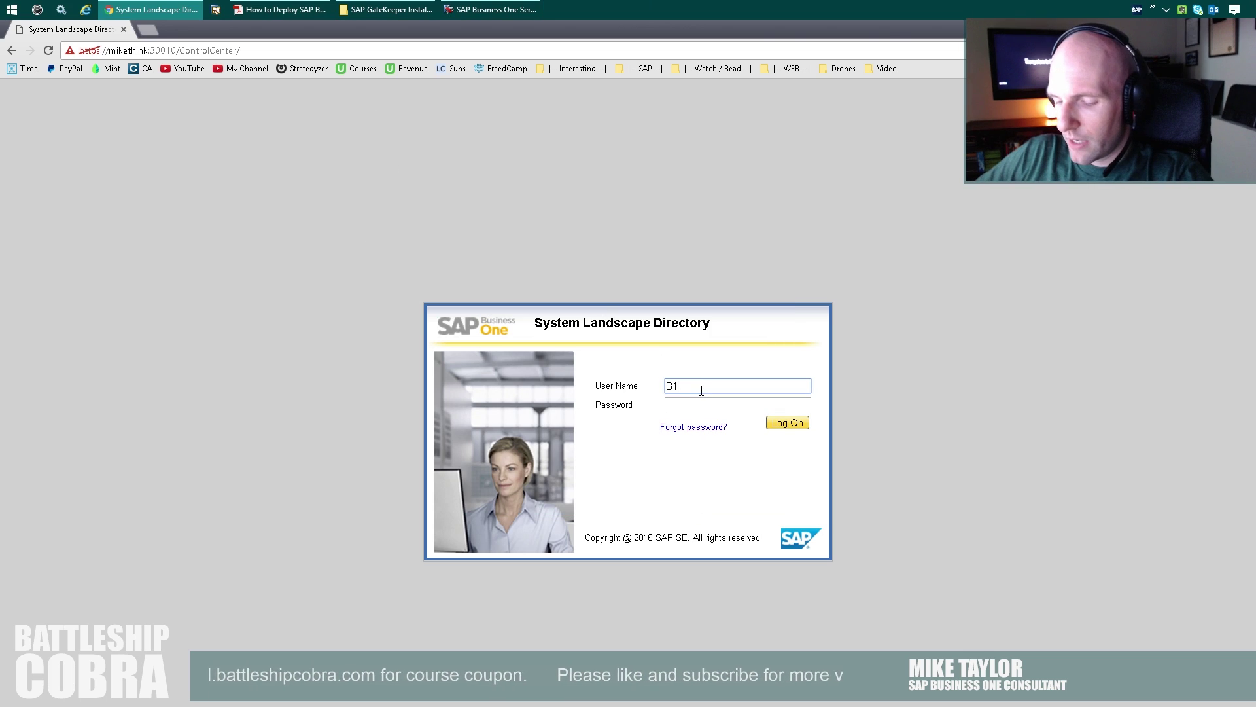
key(Tab)
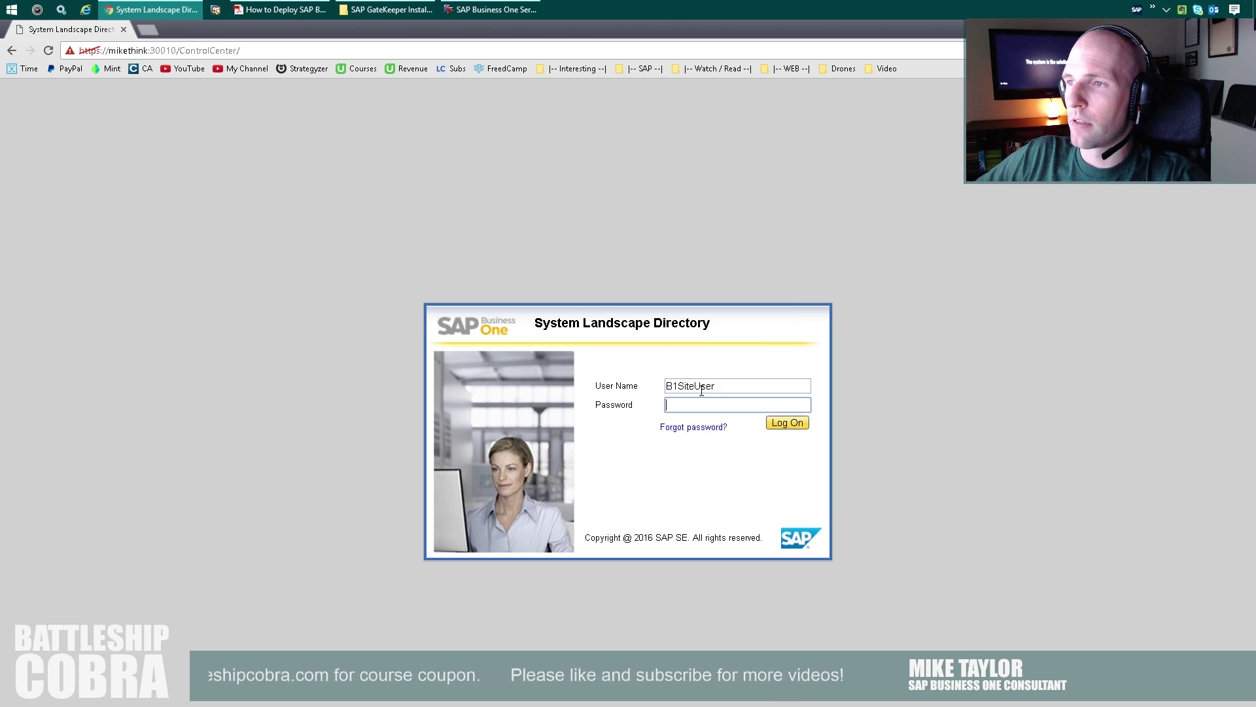
key(Return)
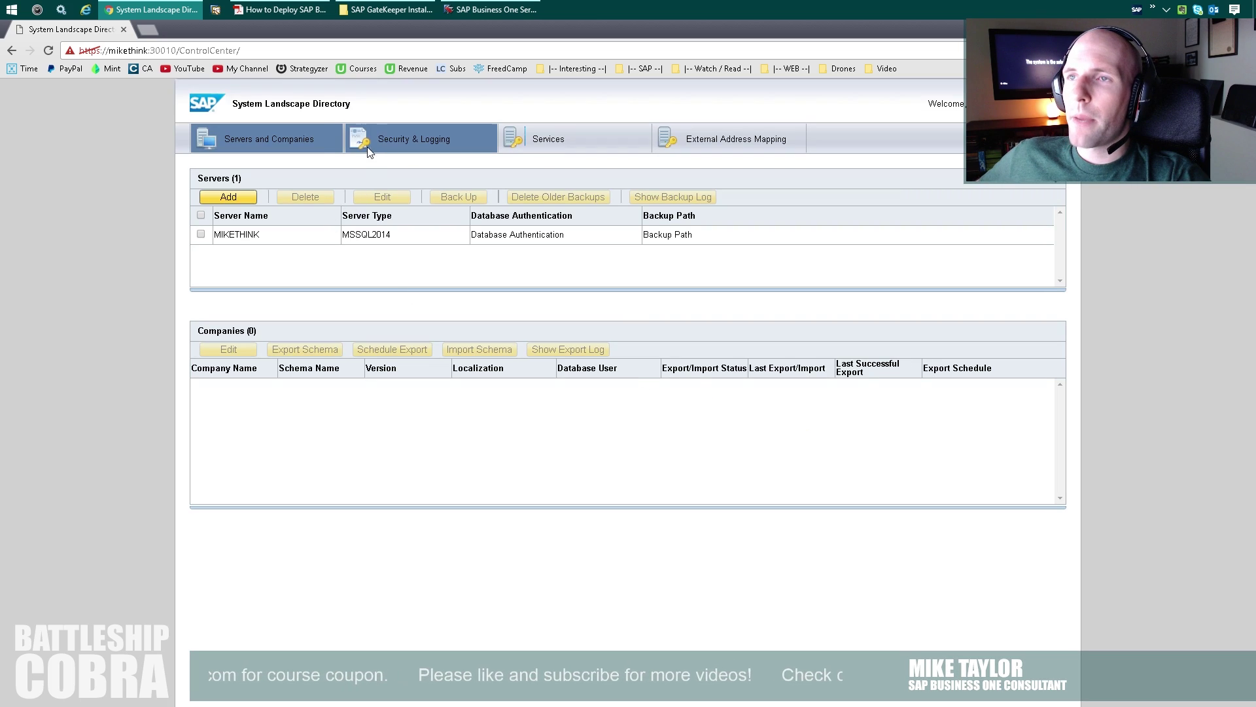
click(526, 149)
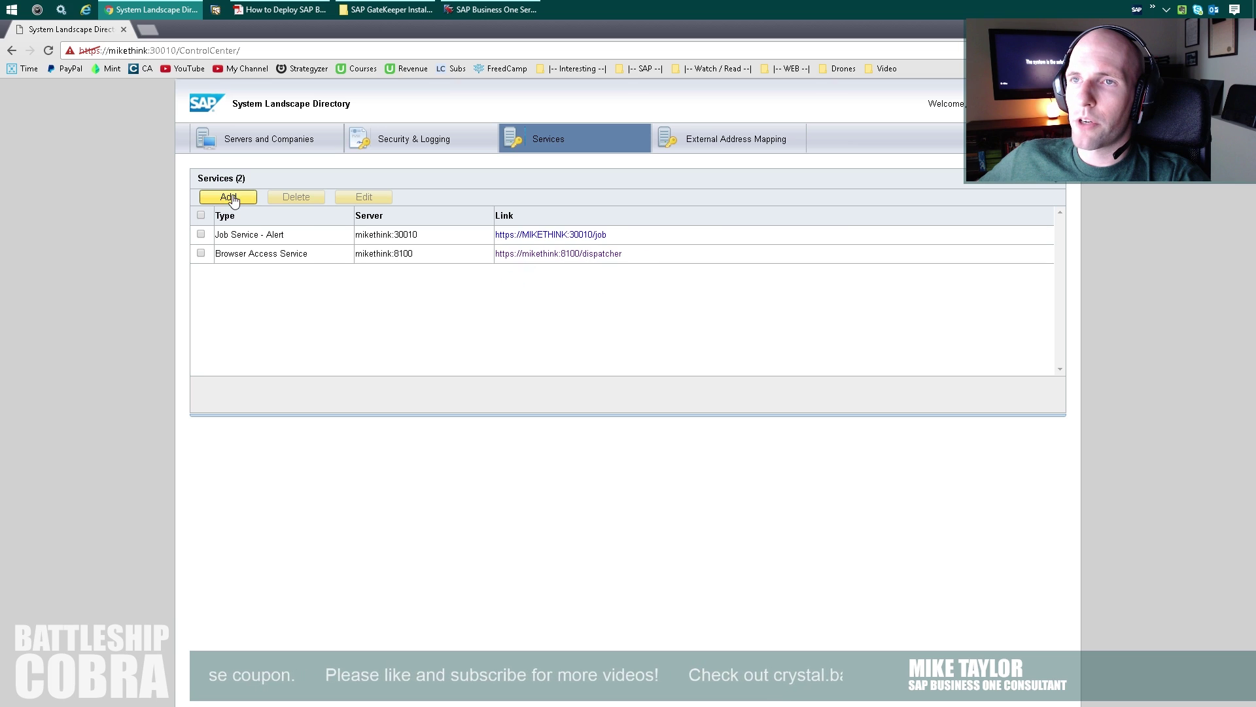
click(562, 253)
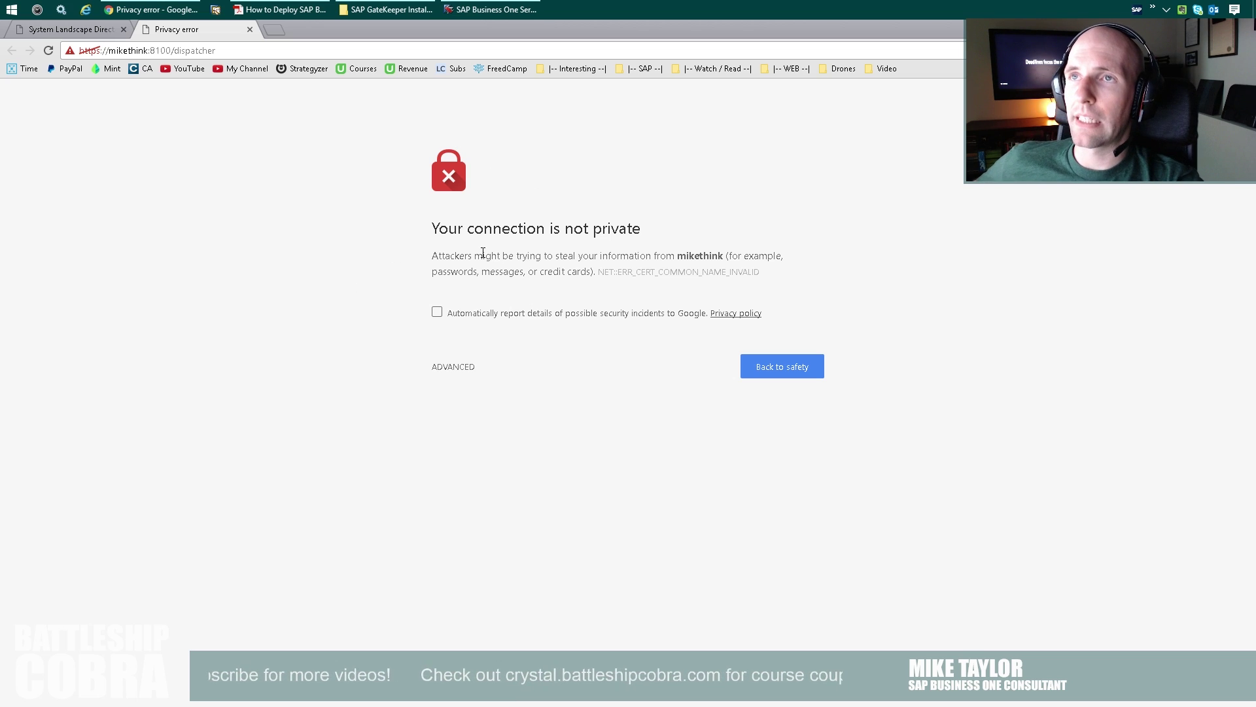
Bypass the certificate warning and log on to Browser Access as manager with the password.
click(451, 368)
click(455, 483)
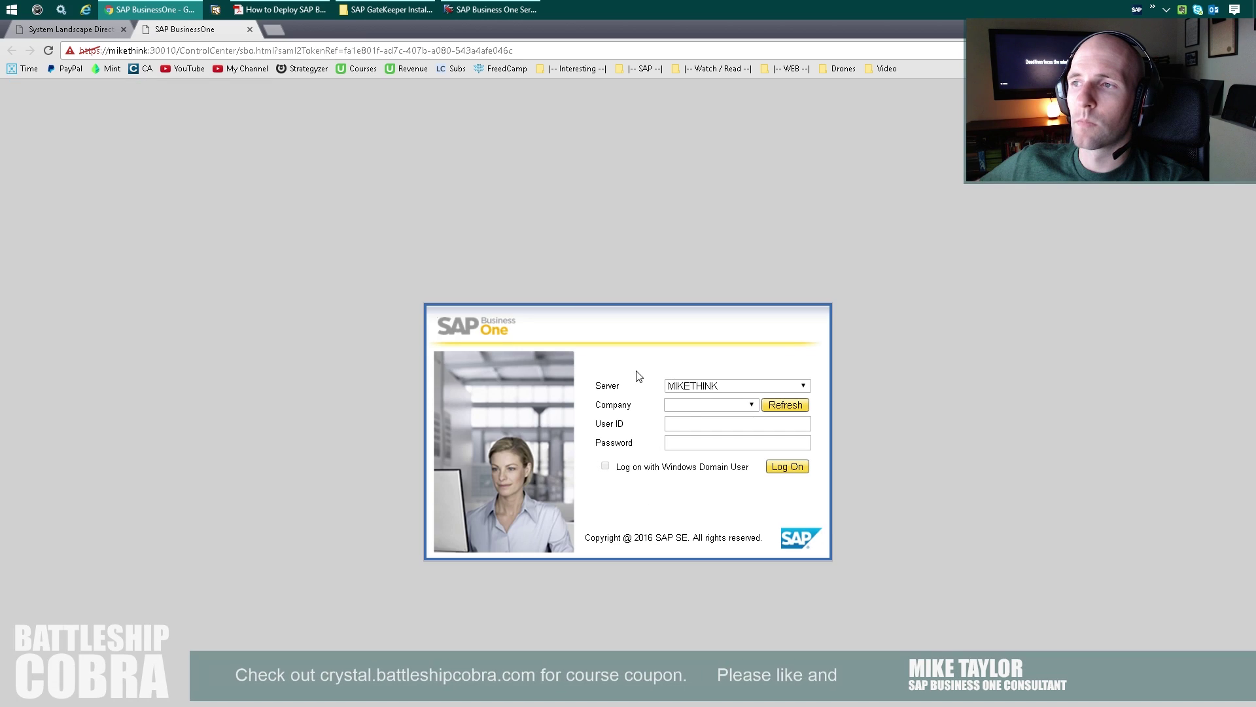
click(732, 427)
text(manage)
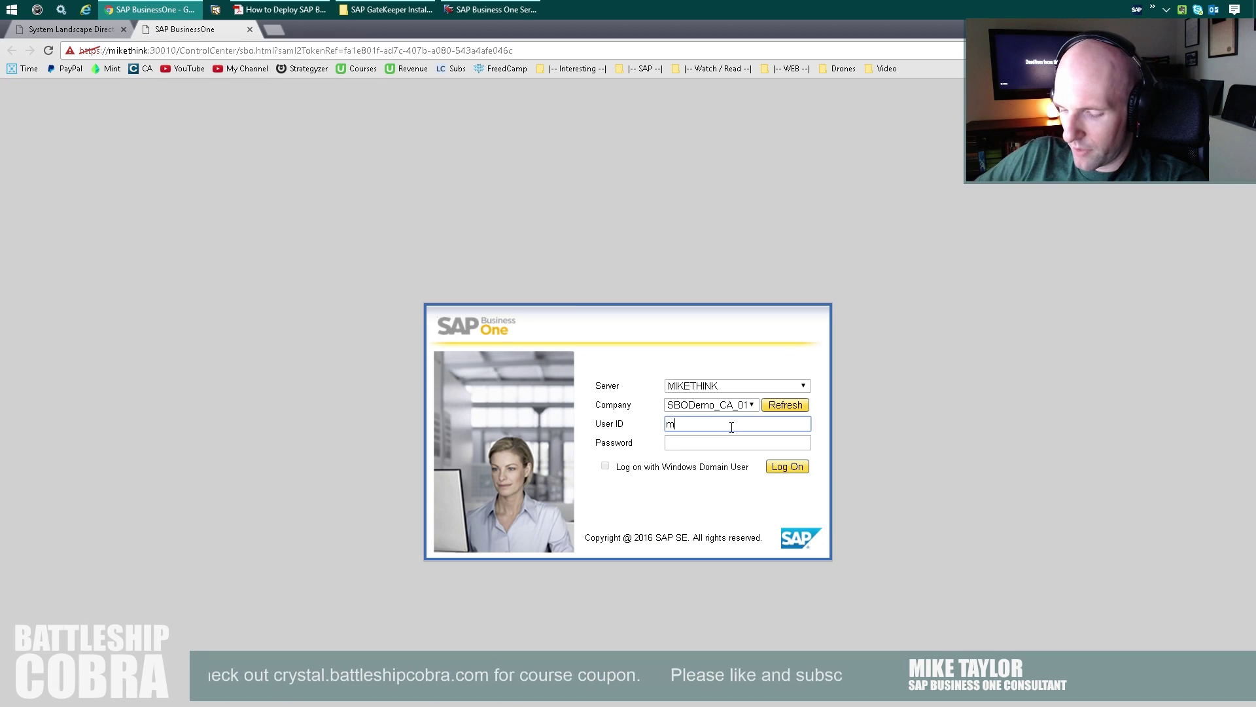
text(r)
key(Tab)
key(Return)
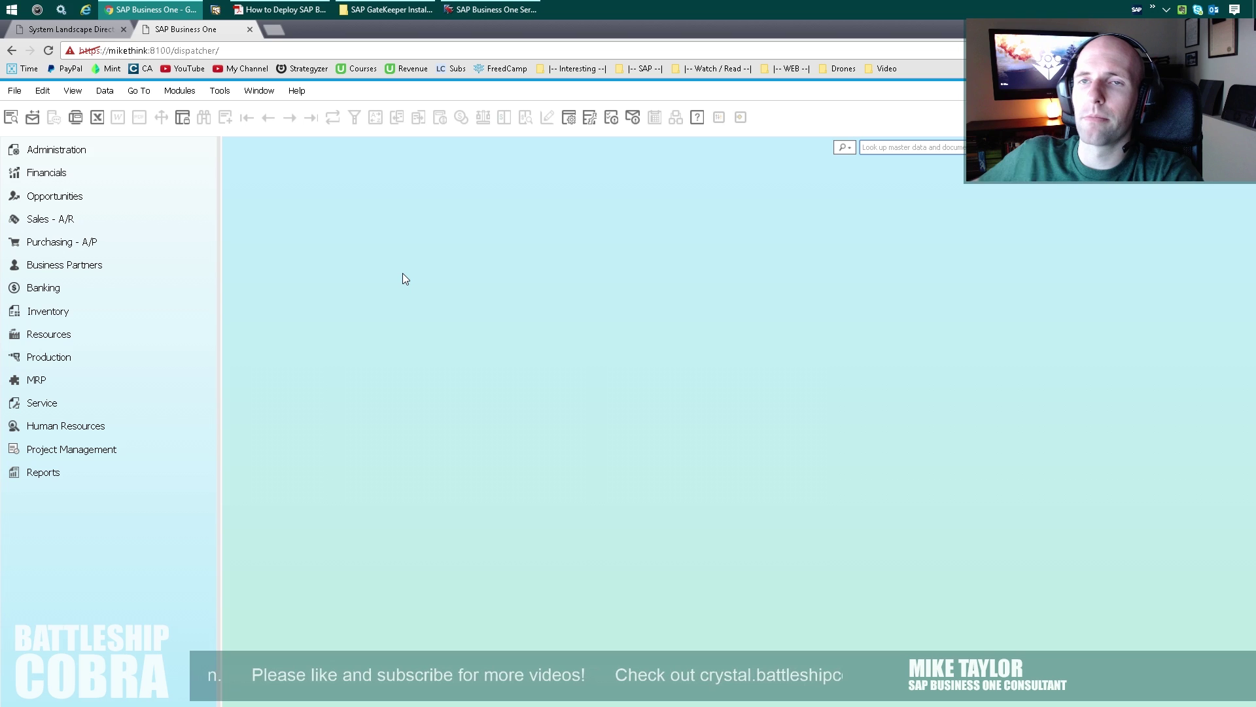
Open the last Sales Quotation record under Sales - A/R, then close it.
click(66, 220)
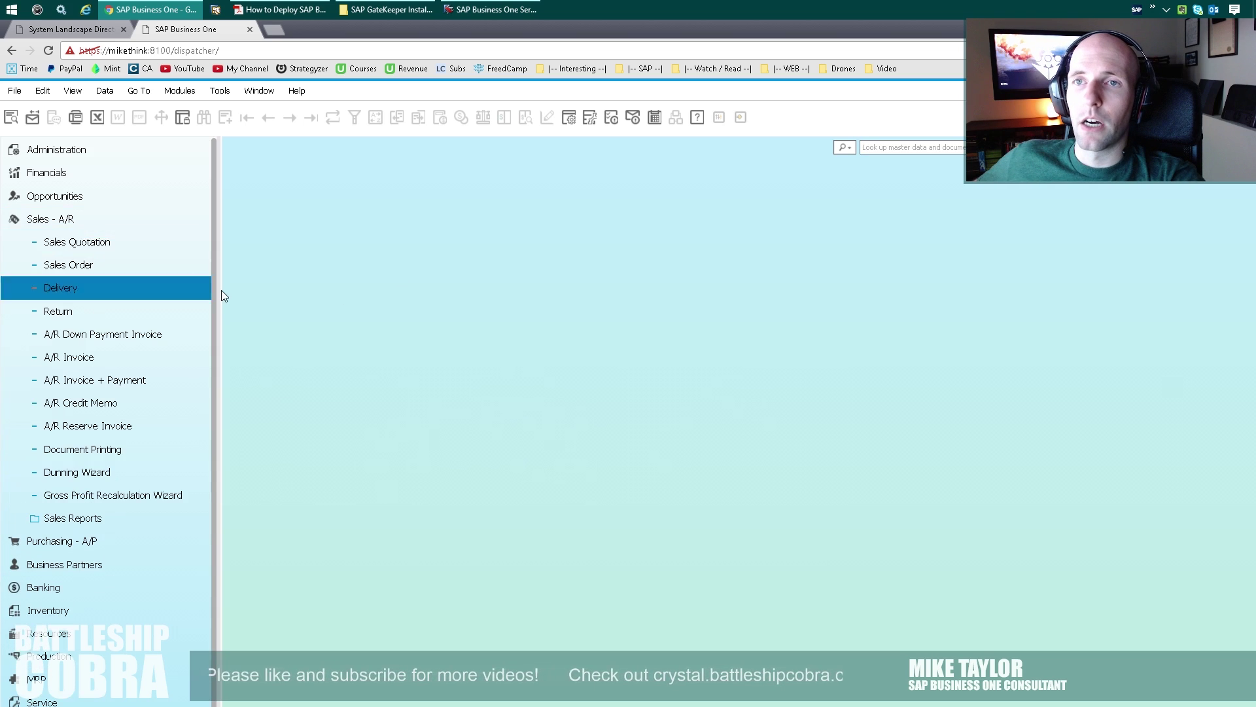
click(77, 242)
click(305, 123)
drag(570, 226, 502, 211)
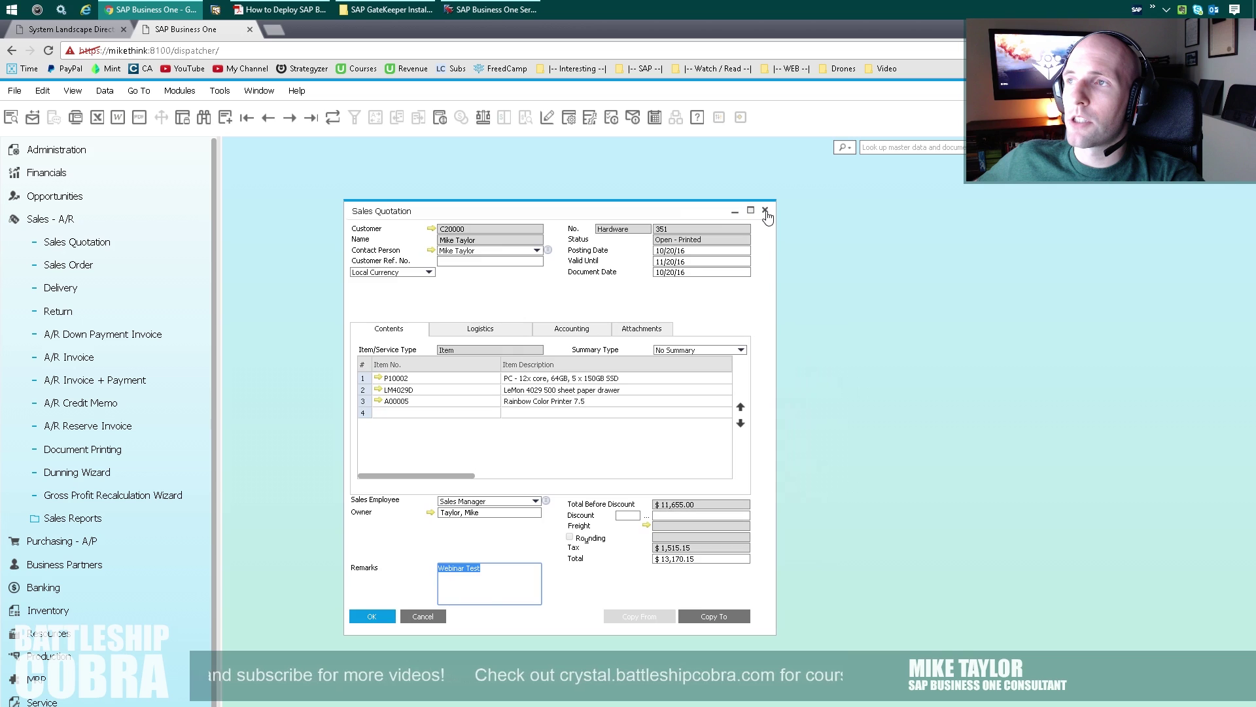
click(765, 211)
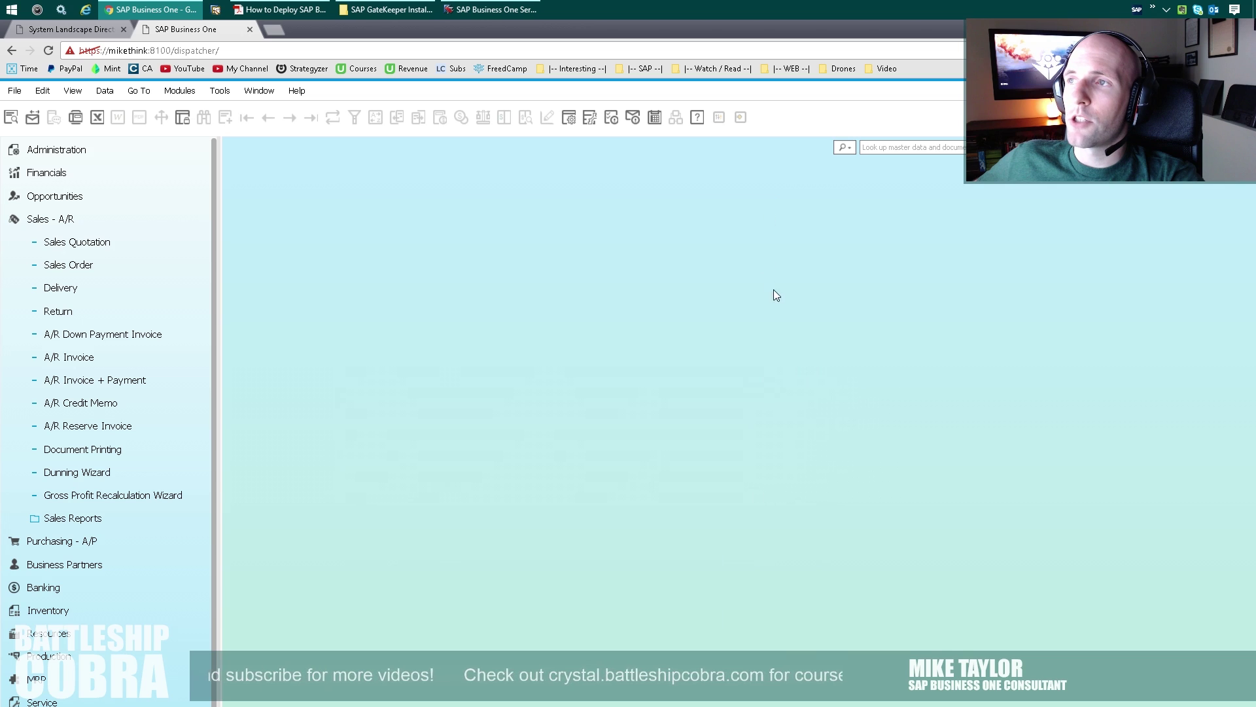
click(240, 50)
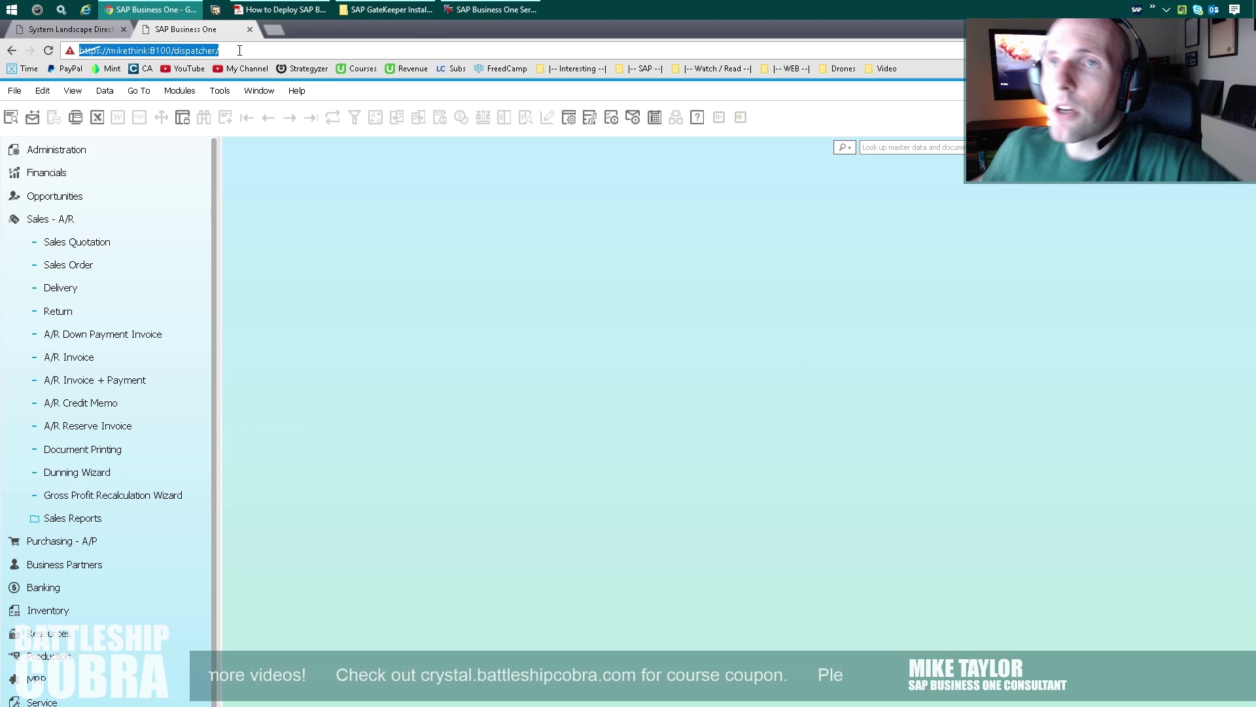
Review the SLD's External Address Mapping list, then bring up the Browser Access deployment guide PDF.
click(76, 35)
click(718, 128)
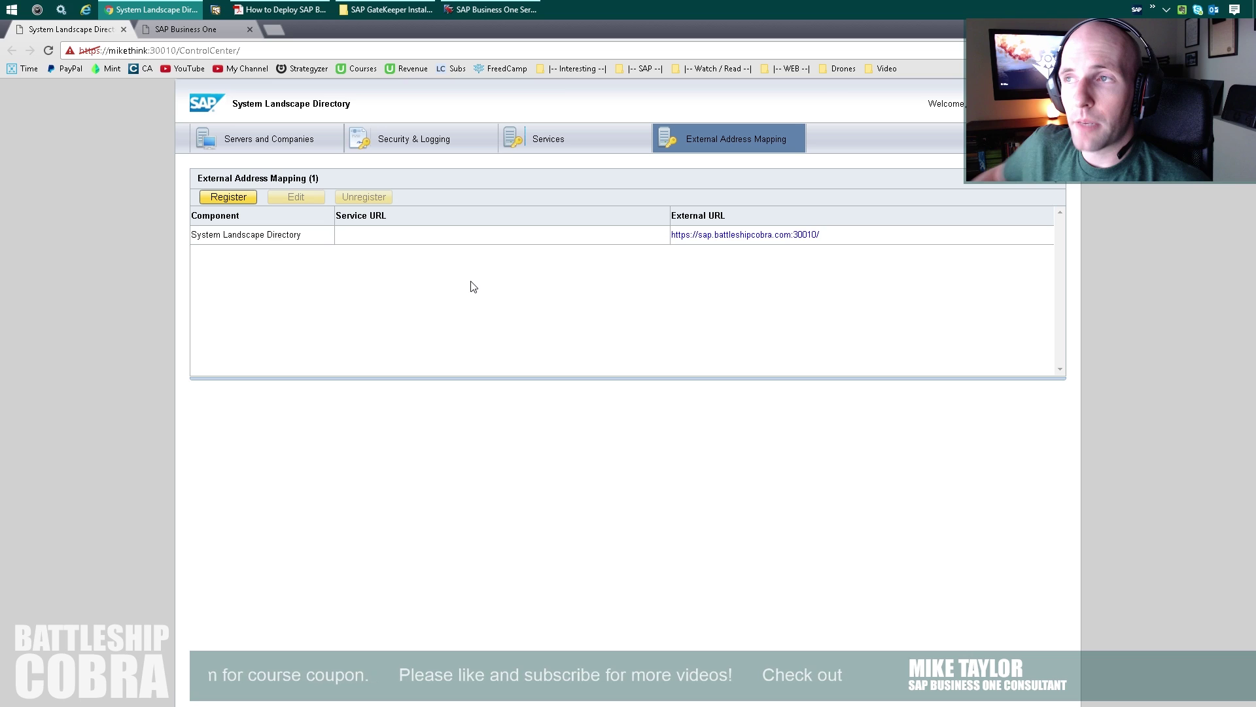
click(281, 9)
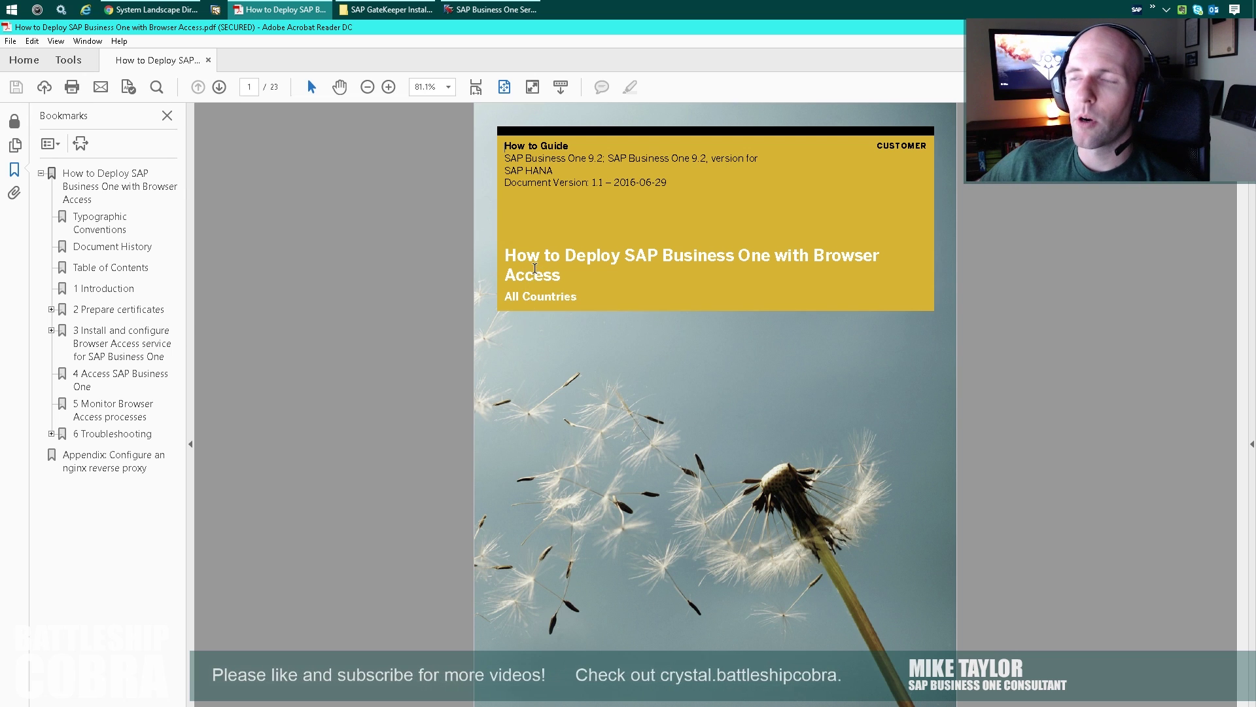
Read the deployment guide, then return to the SLD and register a new external address.
drag(505, 256, 576, 275)
click(579, 277)
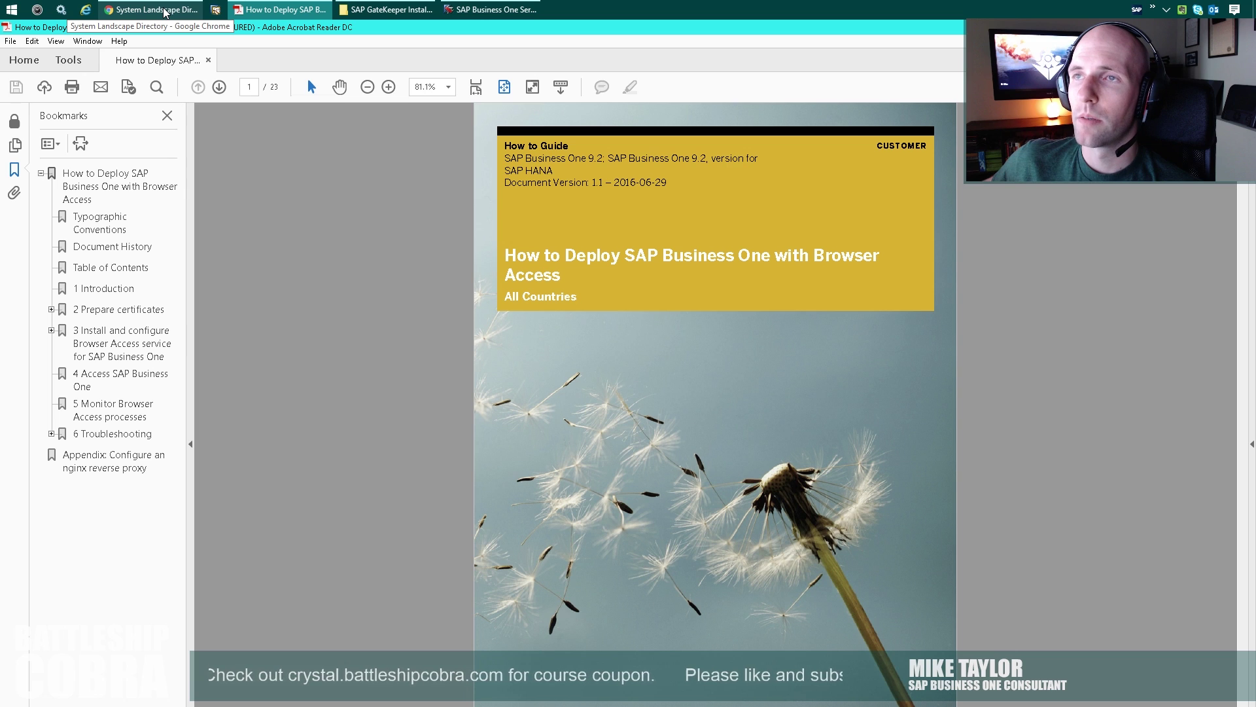
click(165, 11)
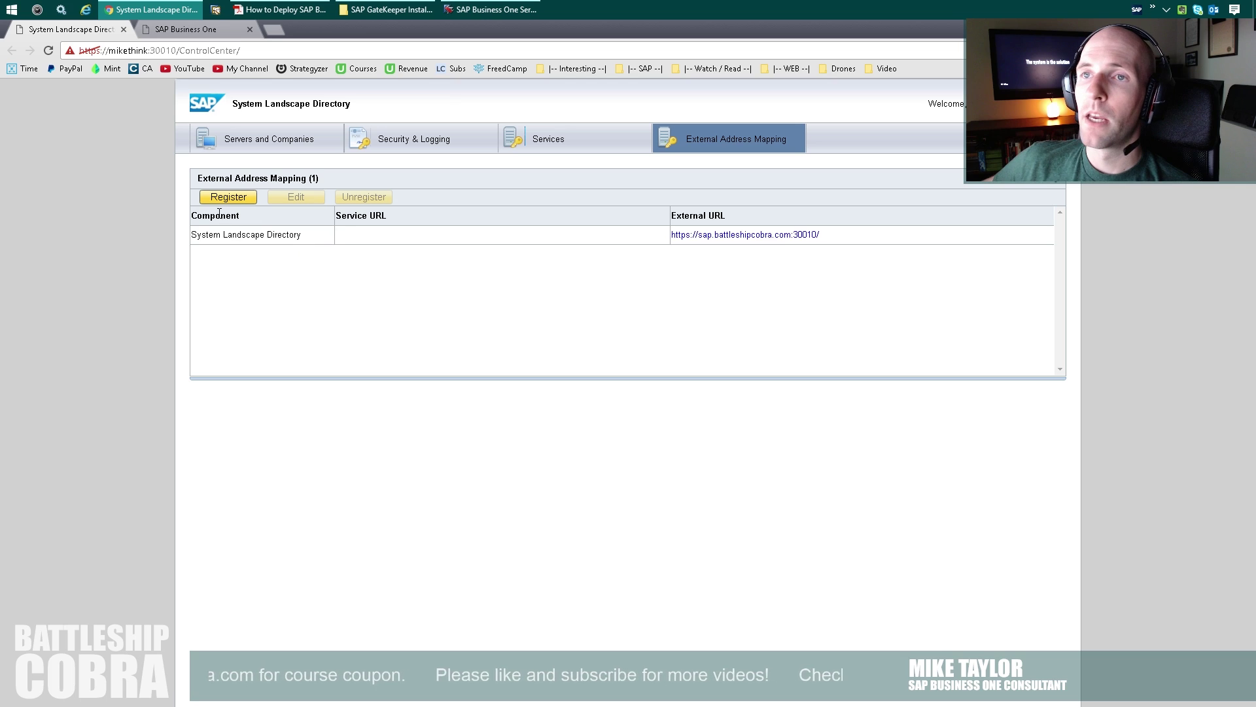
click(229, 195)
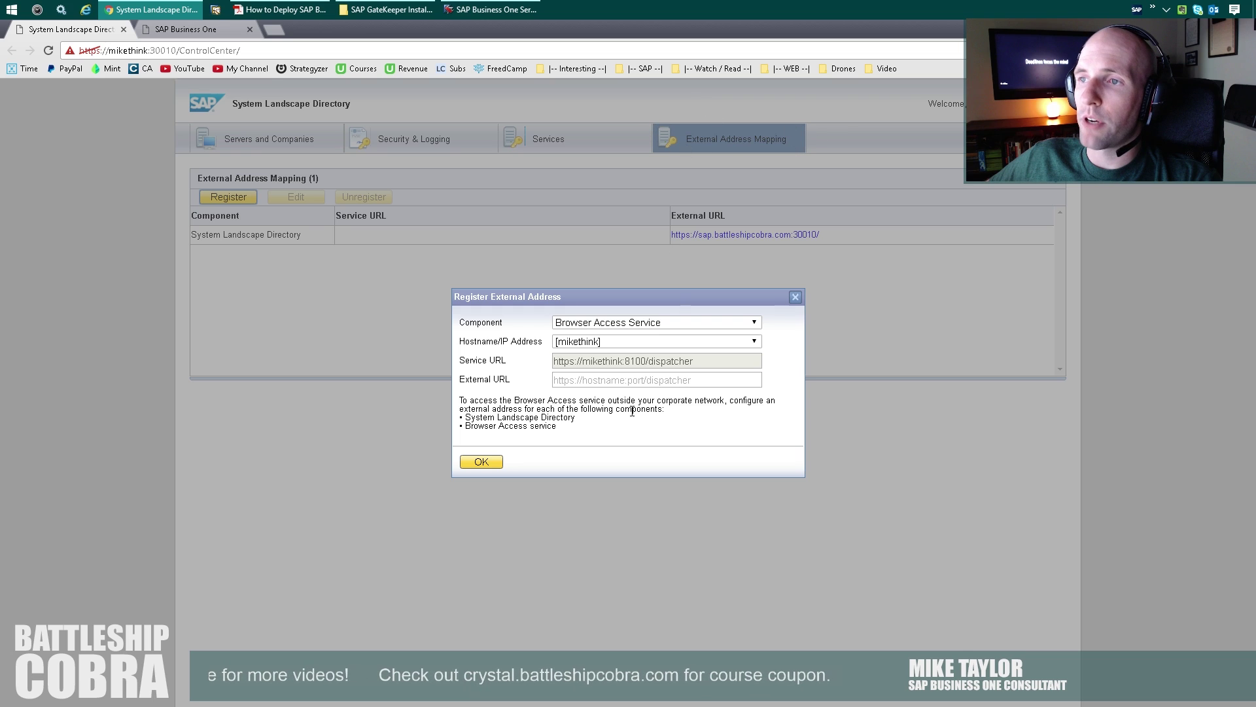
click(589, 385)
text(http)
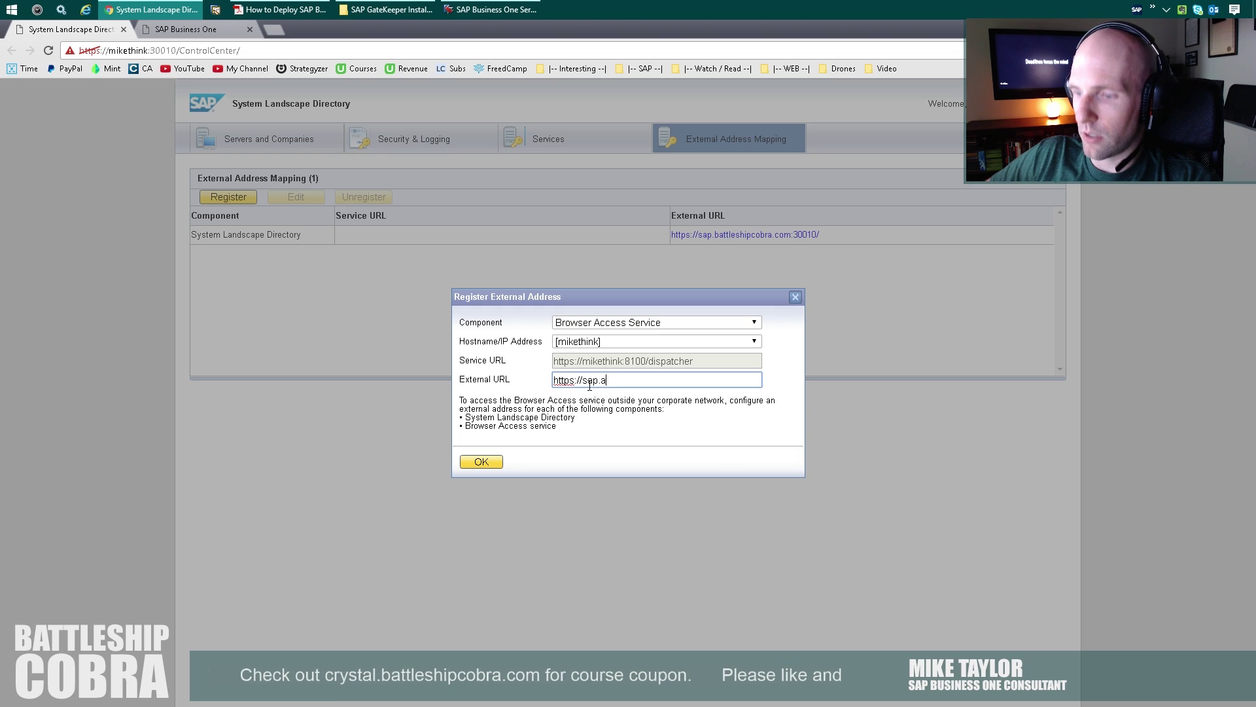
text(s://sap.battleshipcobra.com:443)
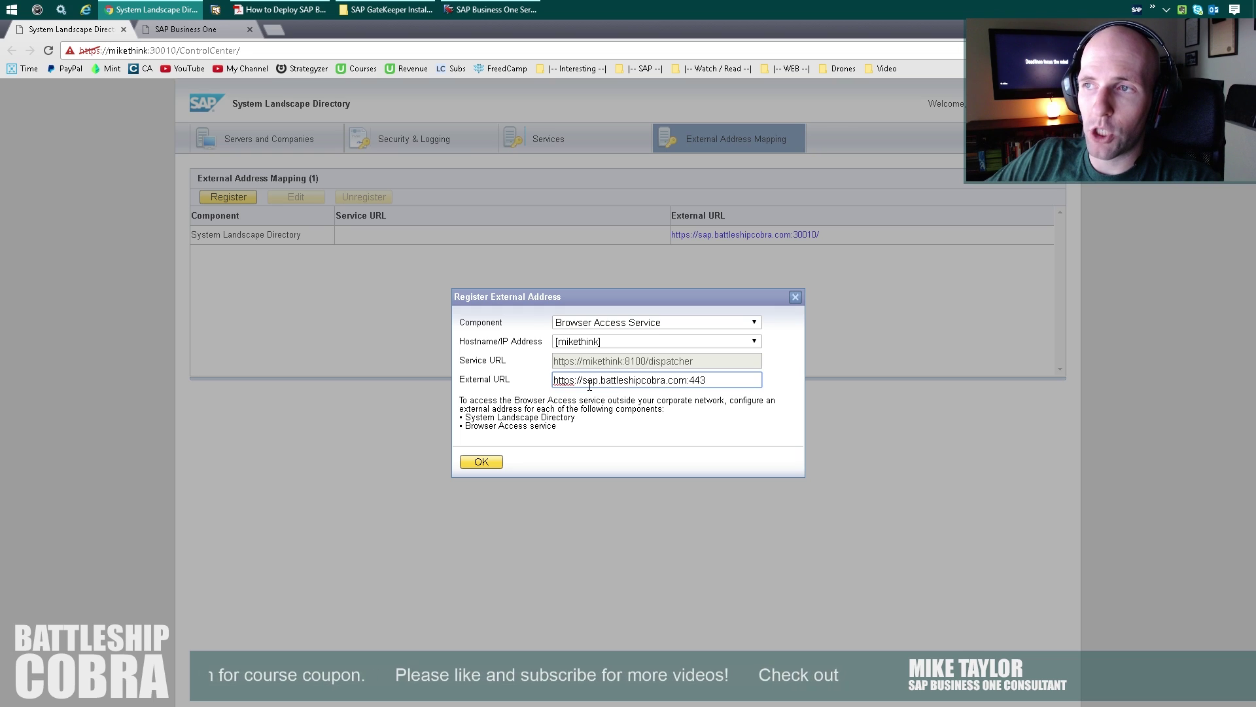
double_click(706, 379)
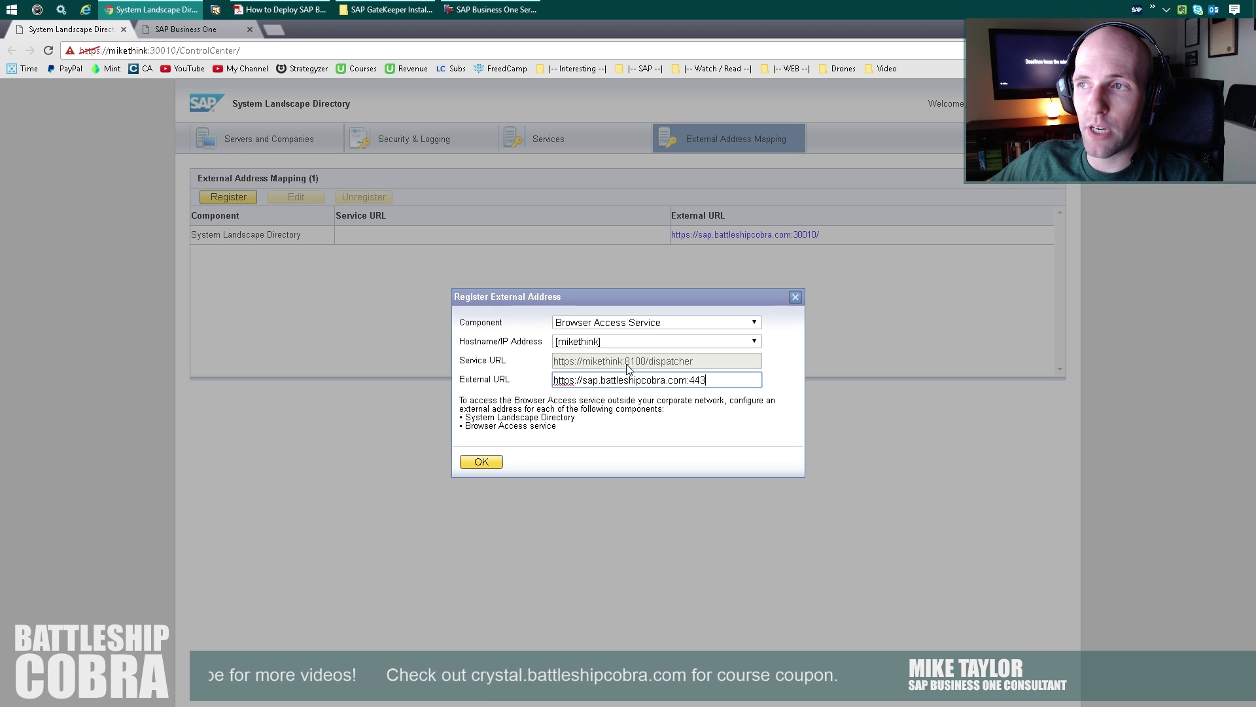
double_click(695, 379)
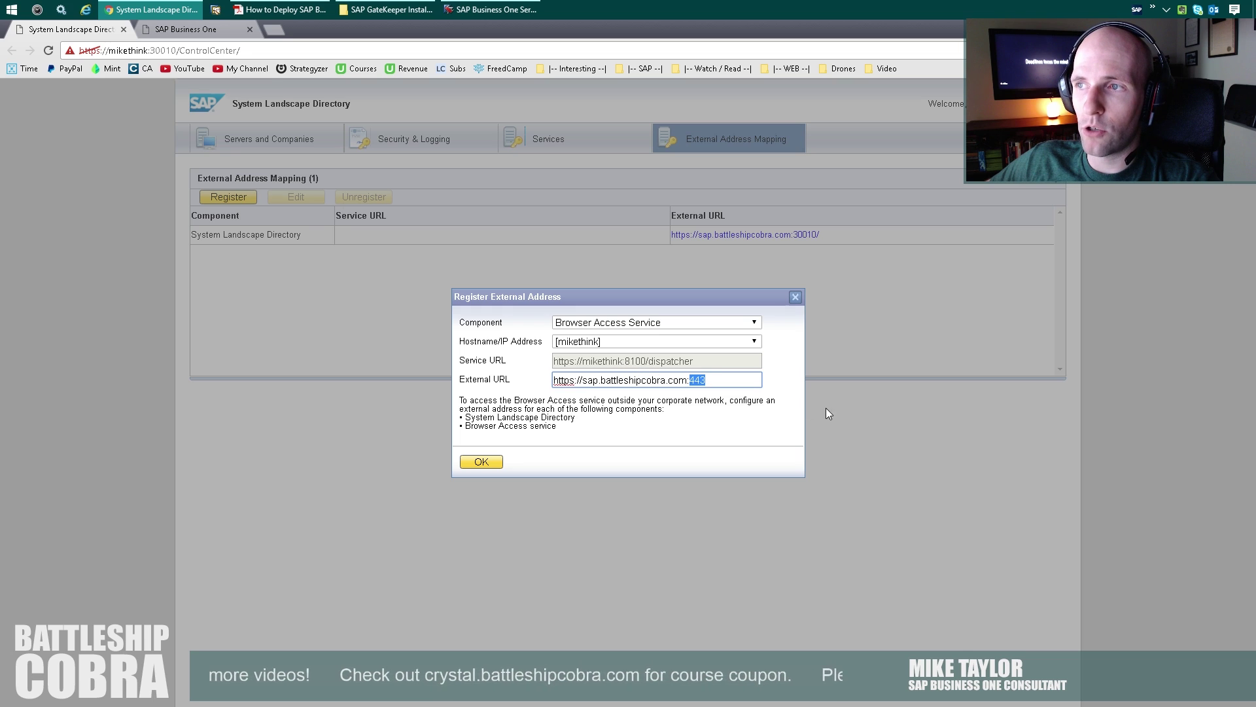
text(8100)
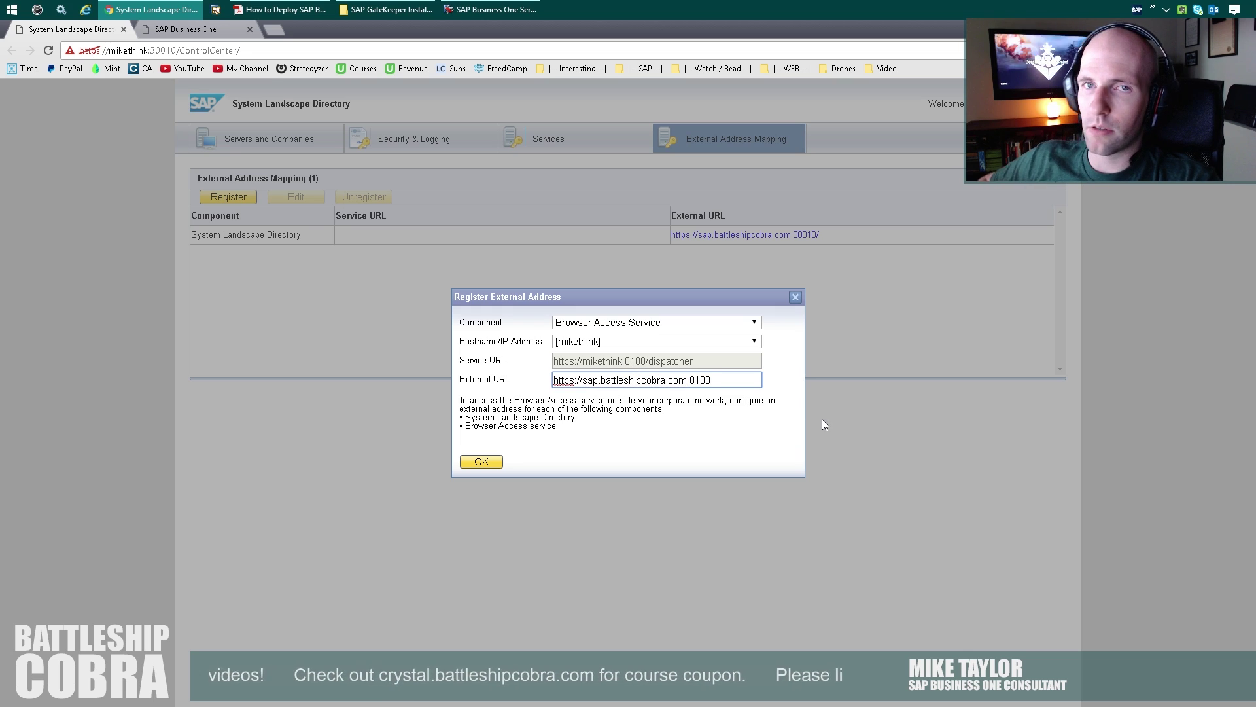
key(BackSpace)
key(BackSpace)
key(BackSpace)
key(BackSpace)
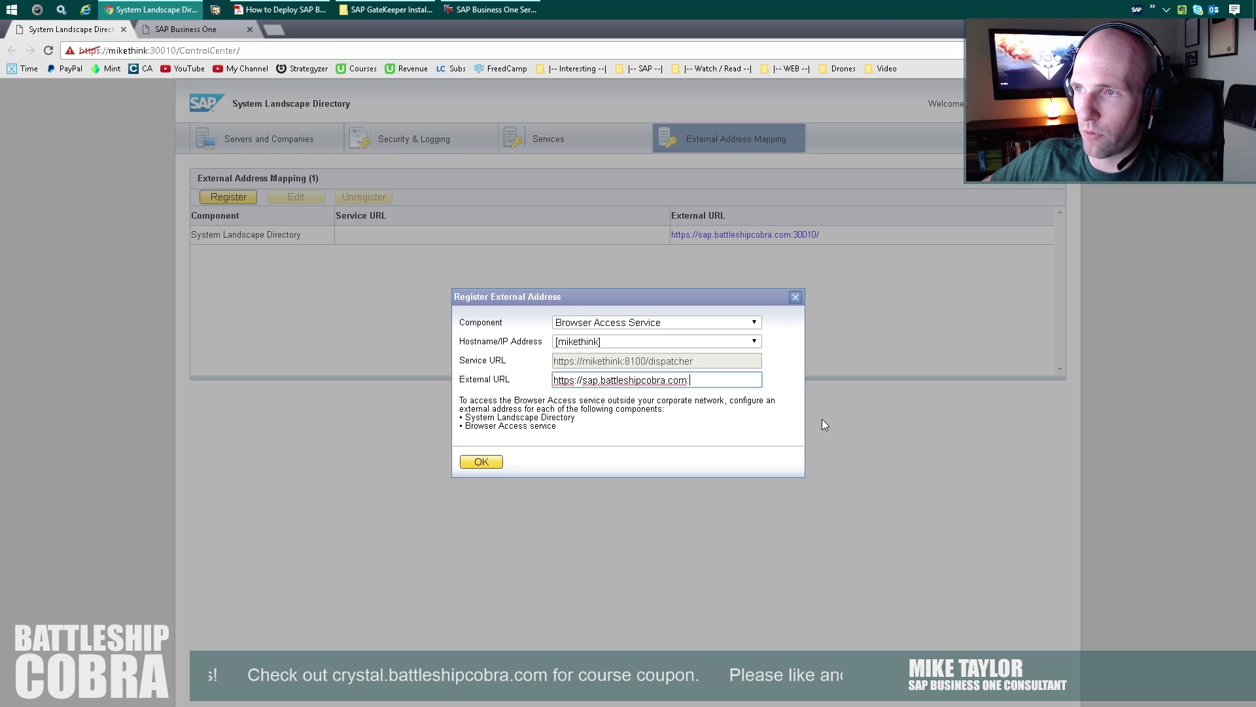
text(443/)
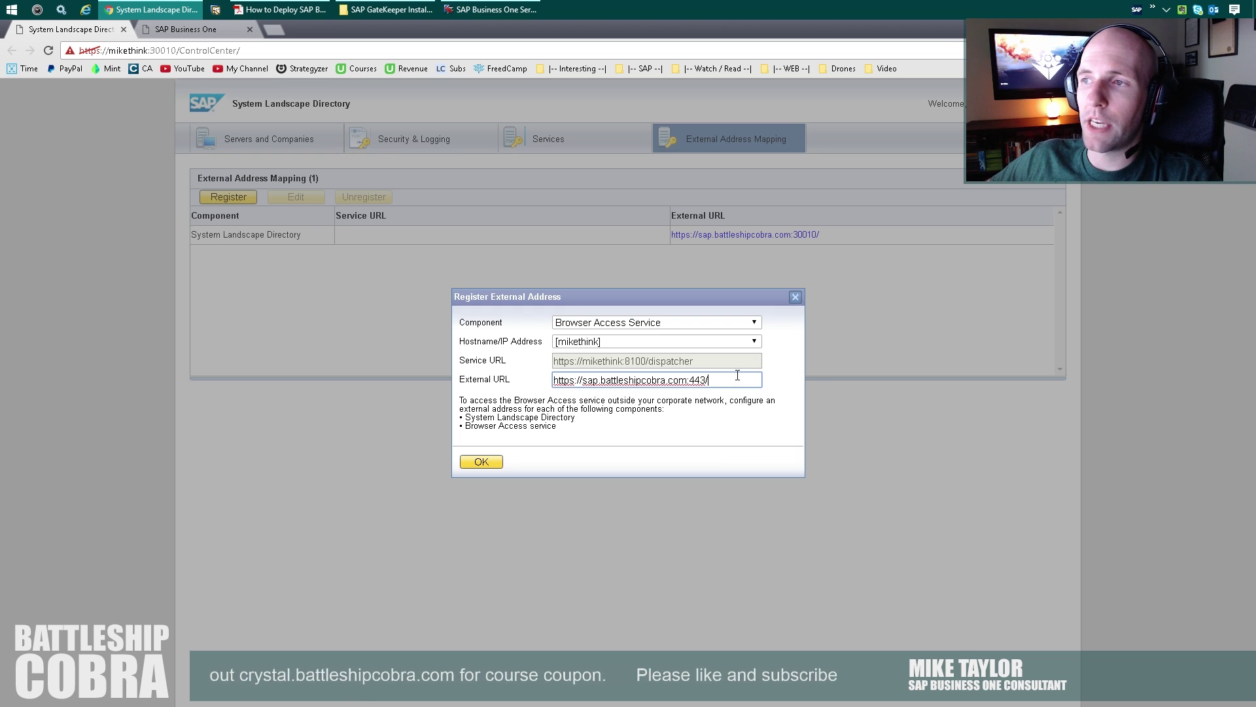
click(482, 462)
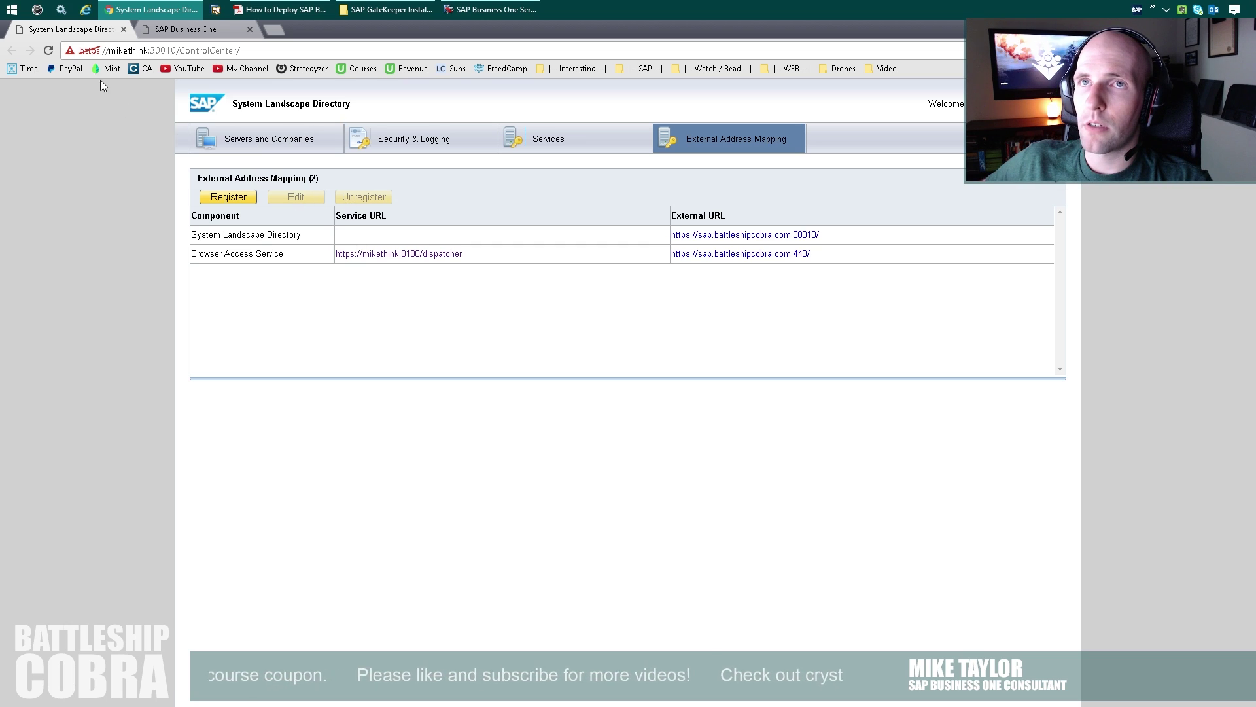
Stop and restart the SAP Business One Browser Access Server Gatekeeper service, then return to the System Landscape Directory.
click(60, 12)
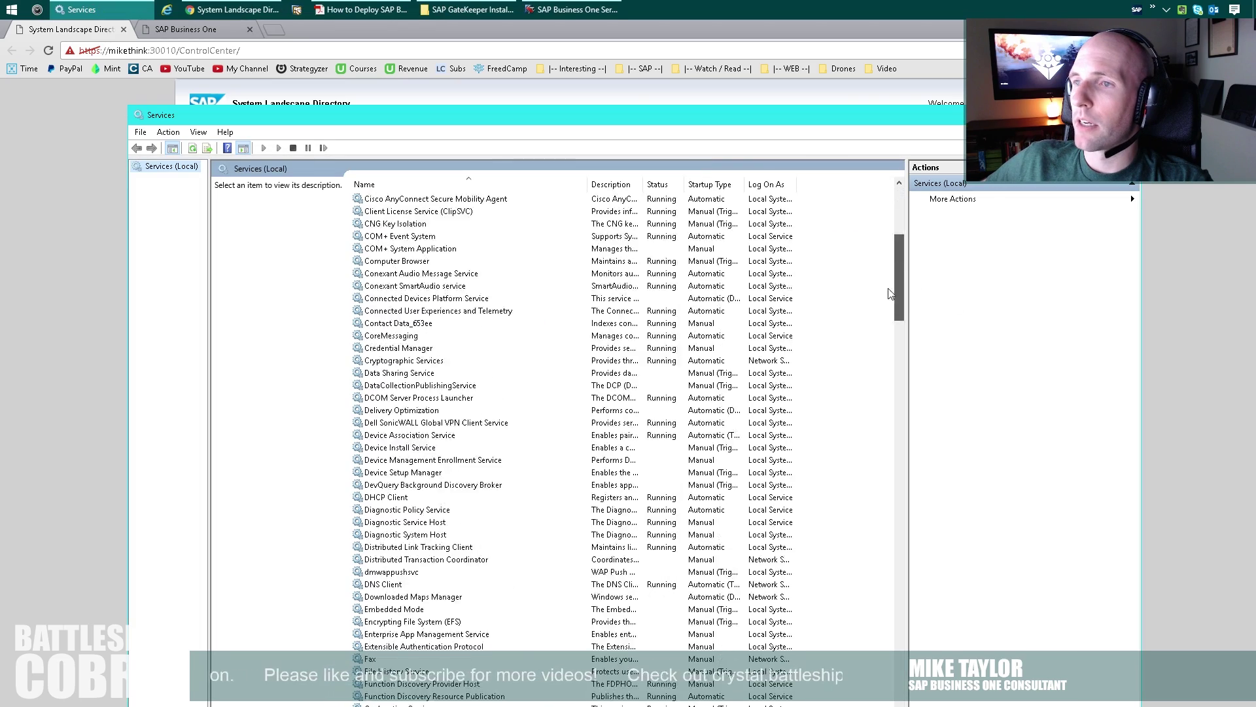
scroll(891, 293, down, 20)
scroll(457, 377, up, 12)
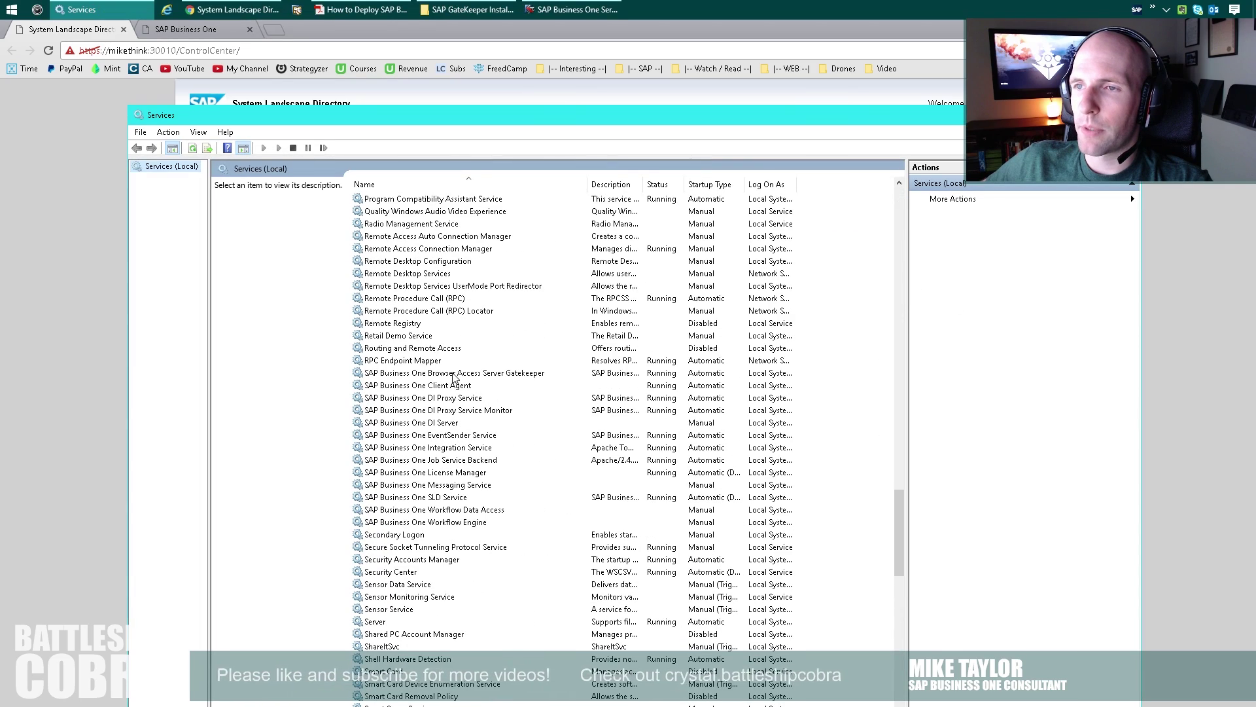
click(456, 376)
right_click(455, 375)
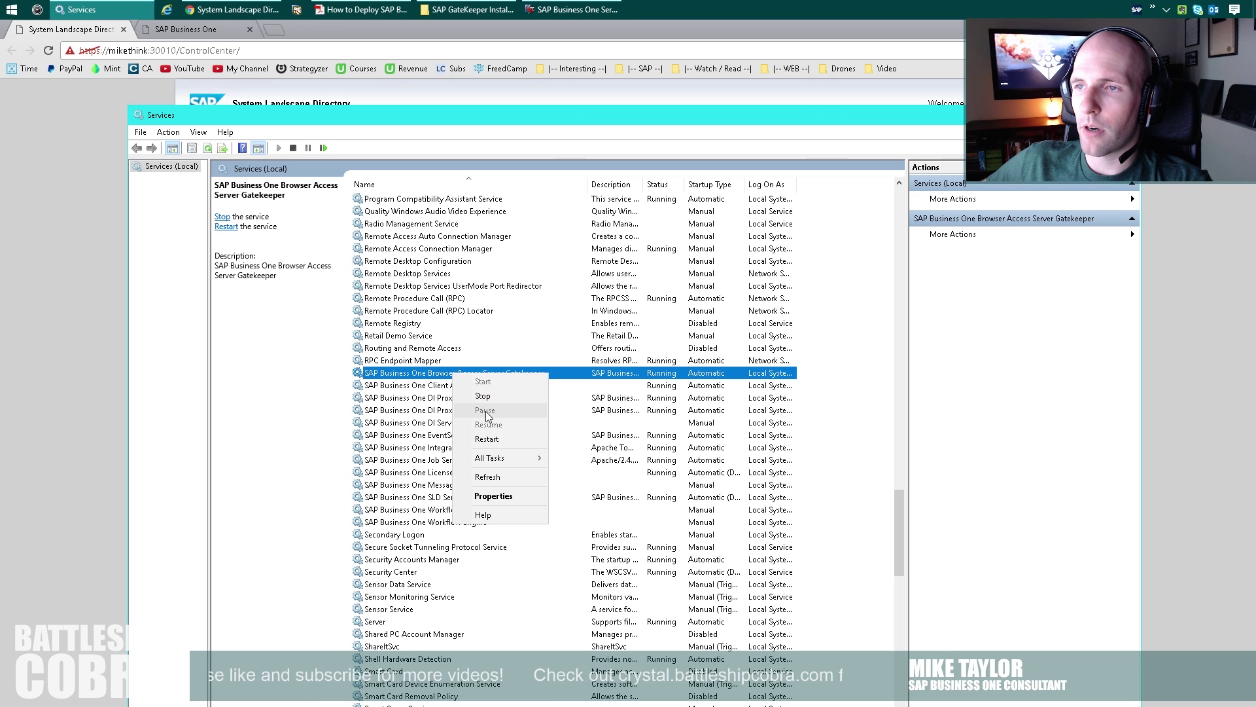
click(483, 396)
right_click(438, 375)
click(466, 382)
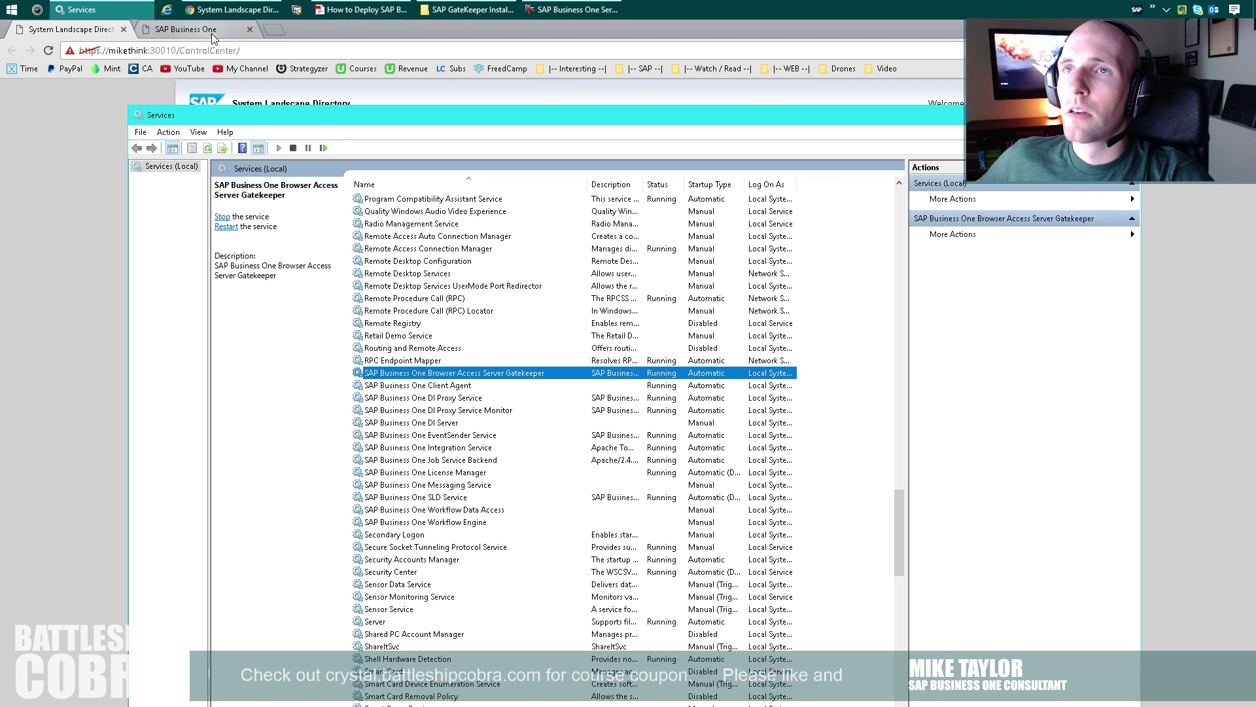
click(262, 9)
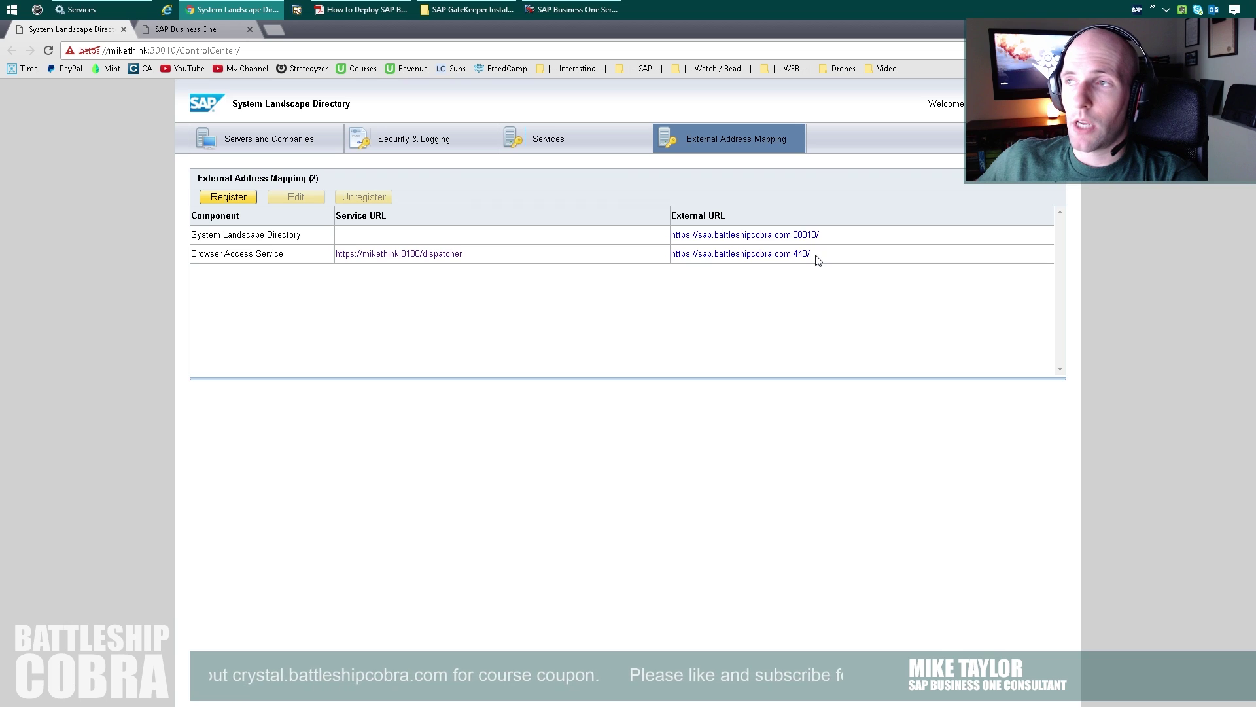
Select the Browser Access external URL and launch Remote Desktop Connection from the Start menu.
drag(813, 254, 671, 251)
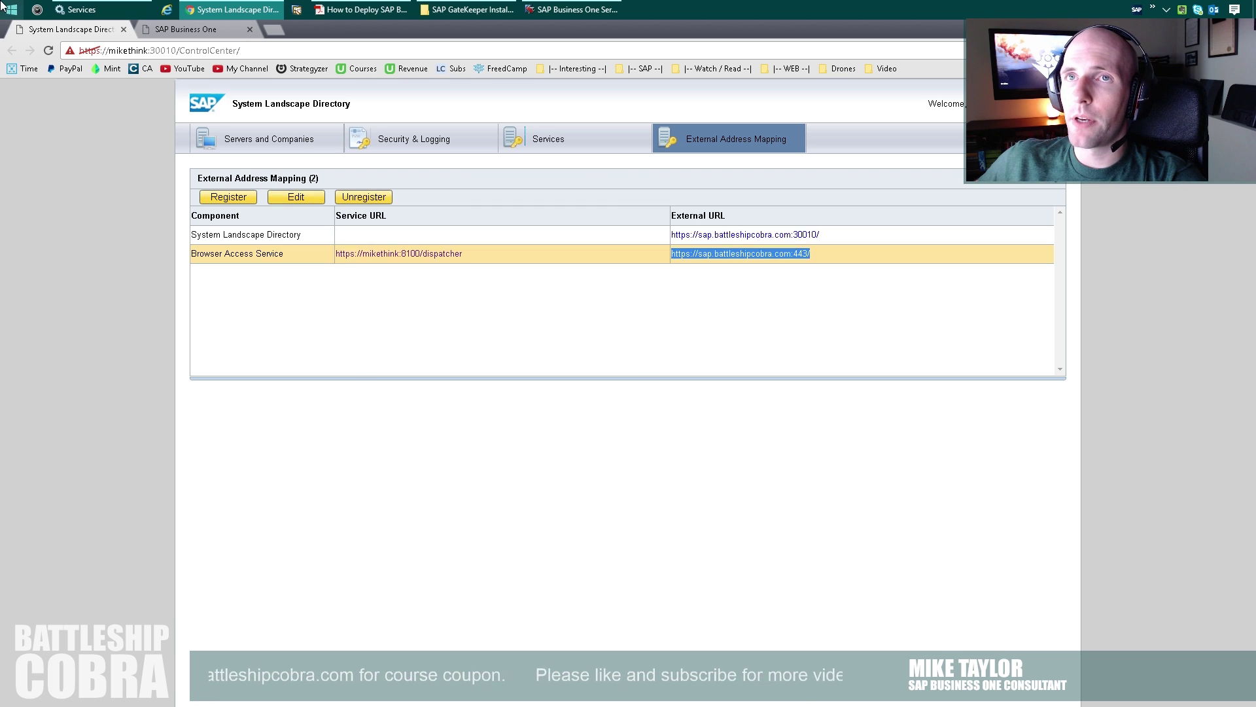
click(11, 9)
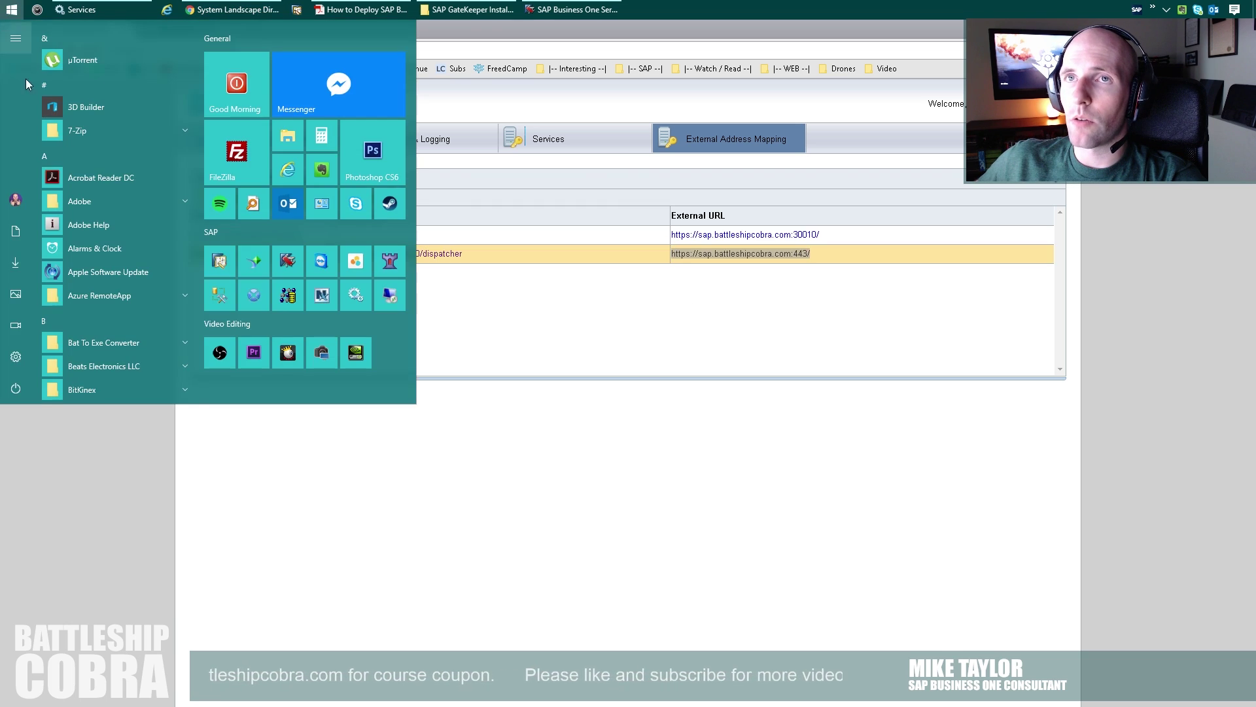
click(390, 298)
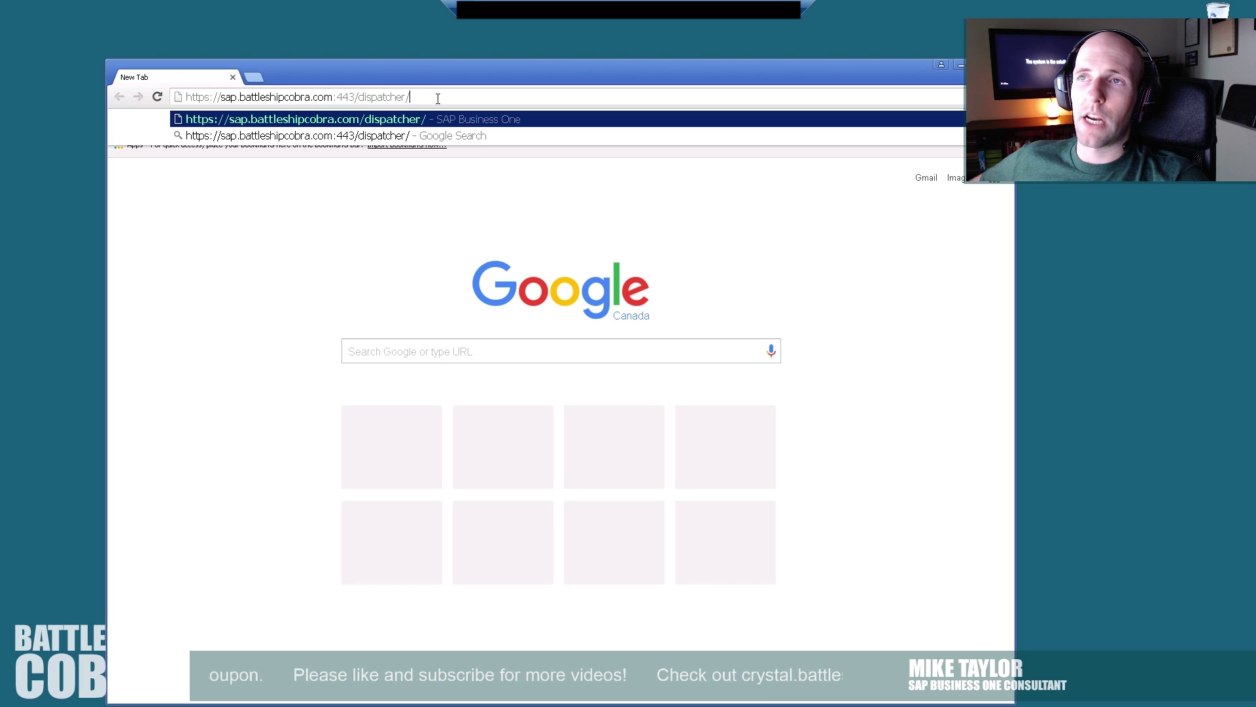
key(Return)
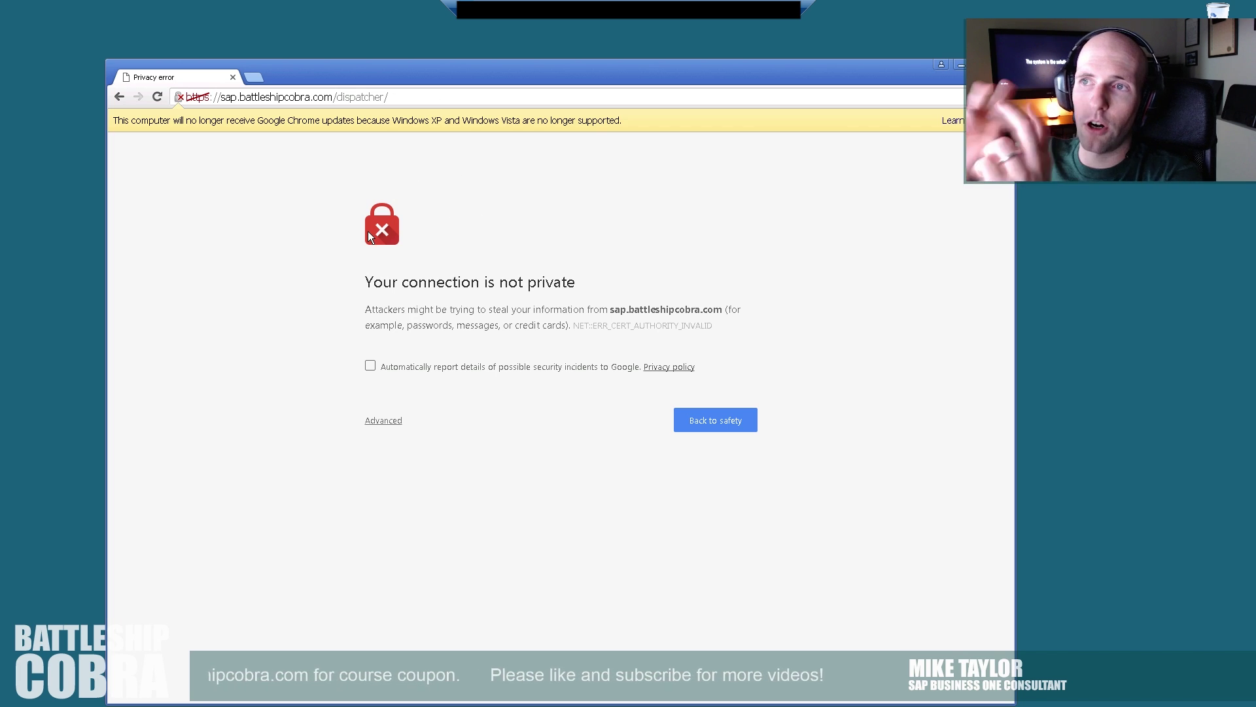
click(394, 426)
click(392, 535)
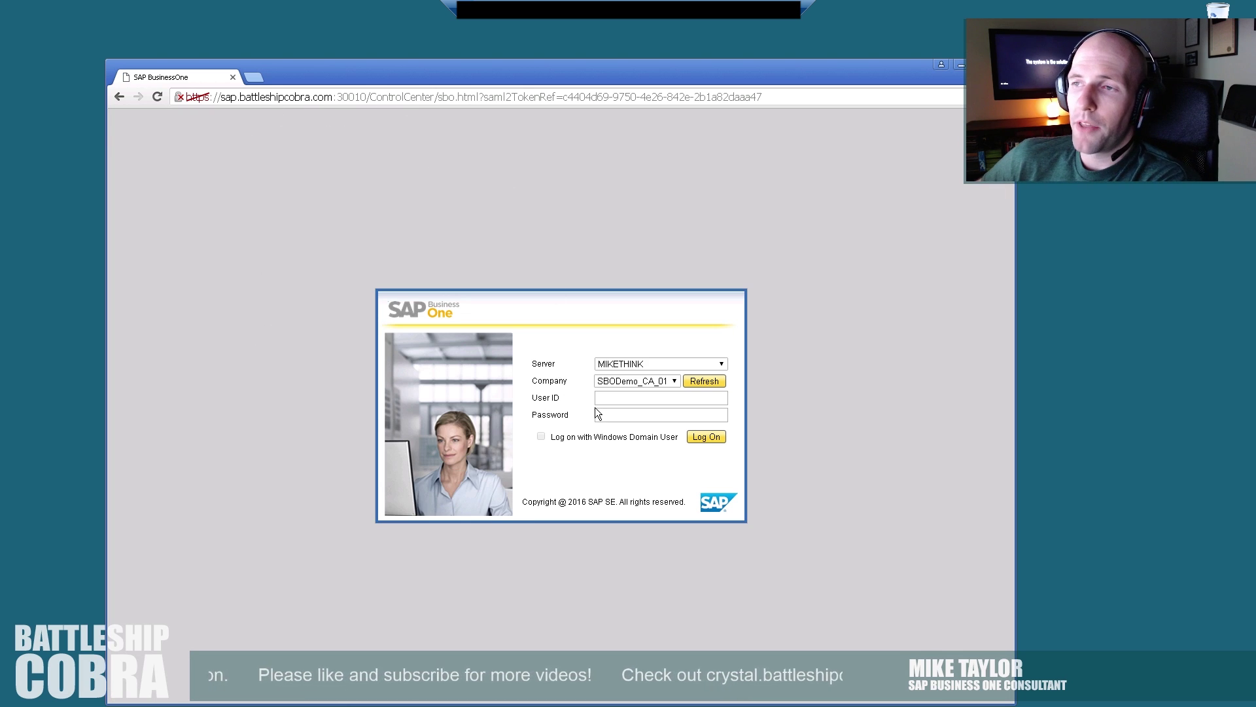
Log on to the SAP Business One Web Client with the user ID and password.
click(647, 394)
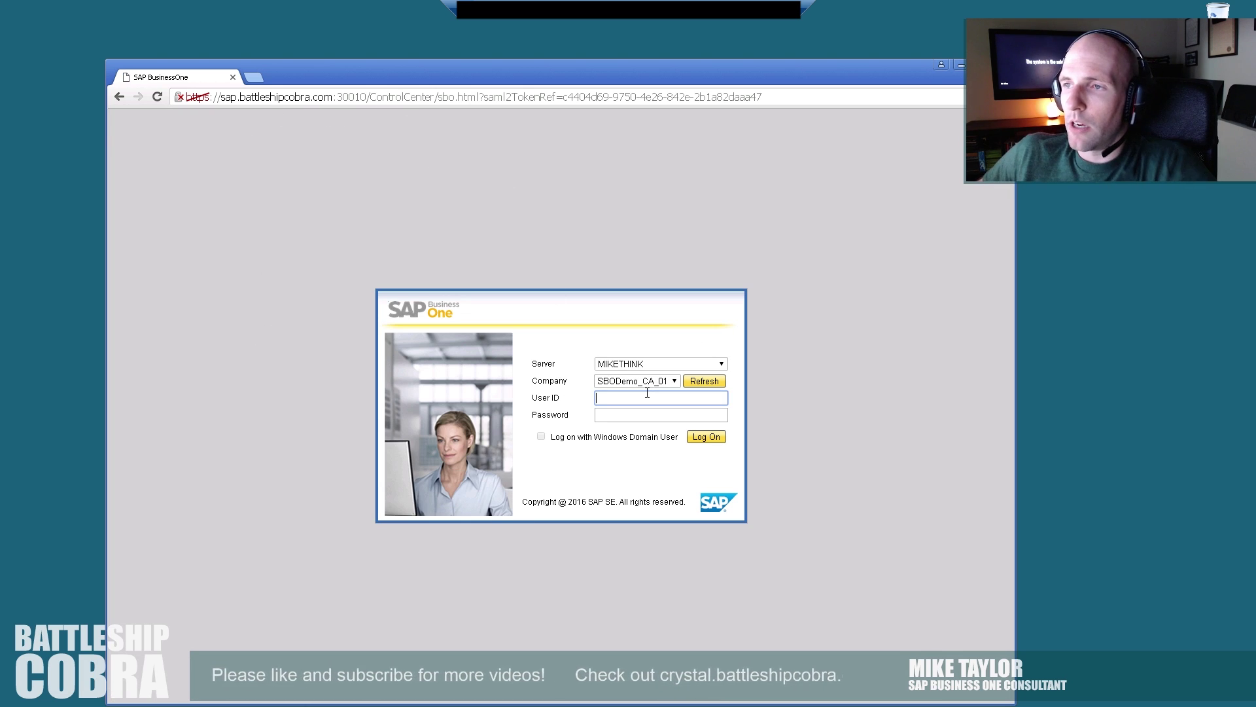
text(manager)
key(Tab)
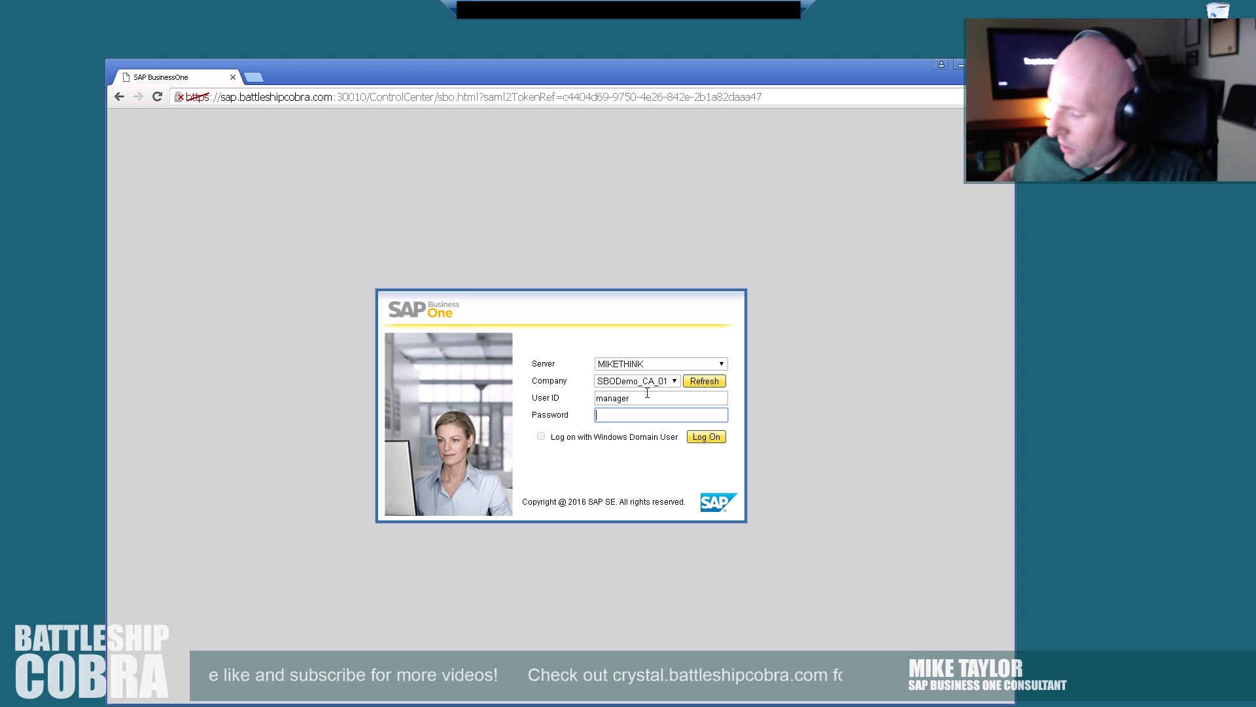
key(Return)
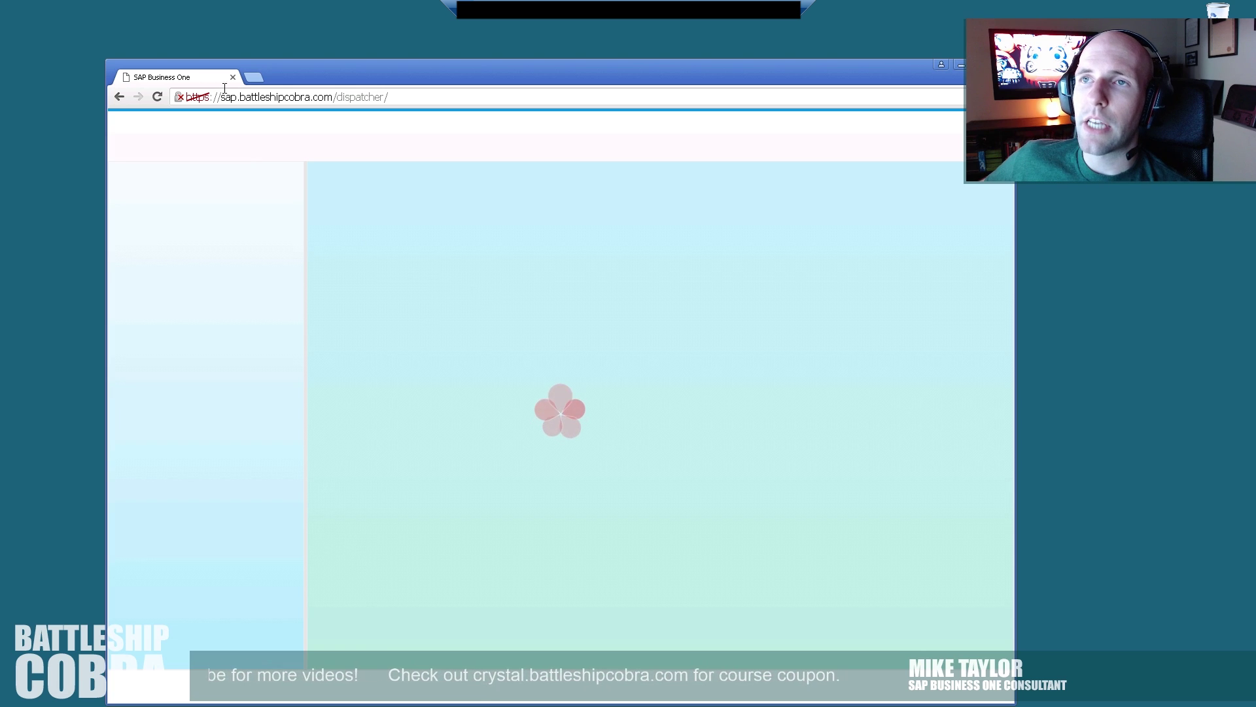
click(407, 98)
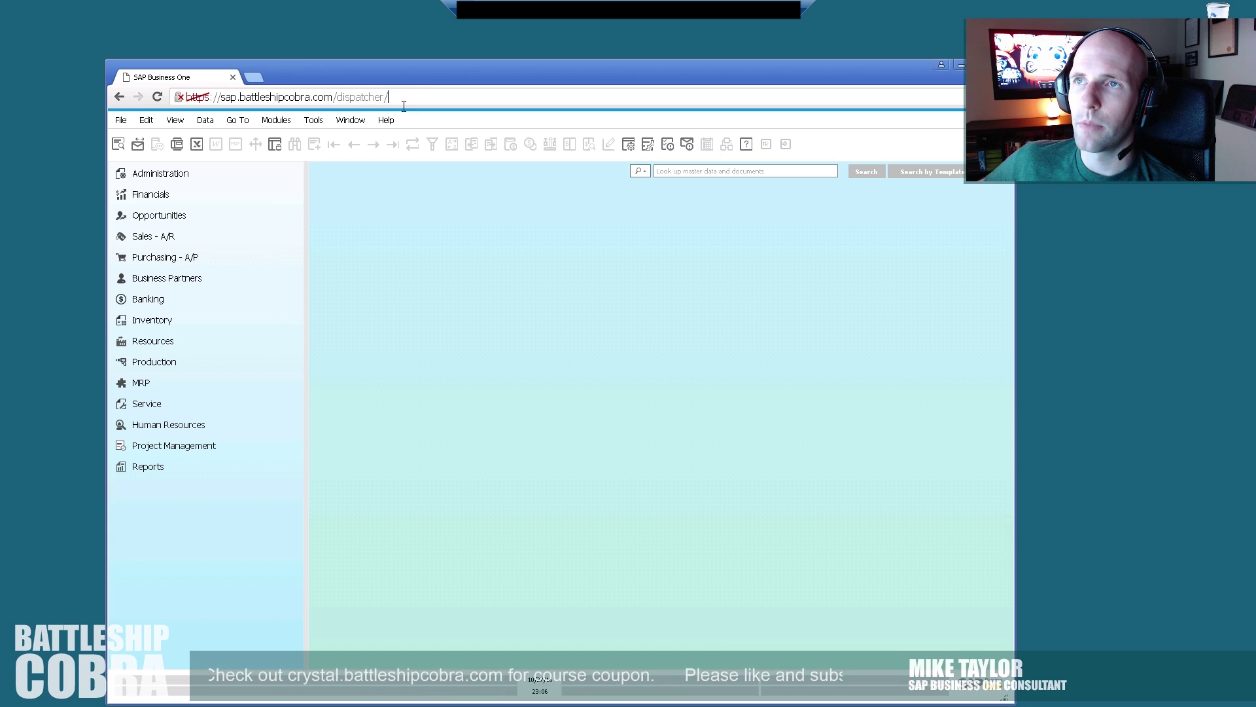
Open the most recent Sales Quotation from the Sales - A/R module.
click(157, 237)
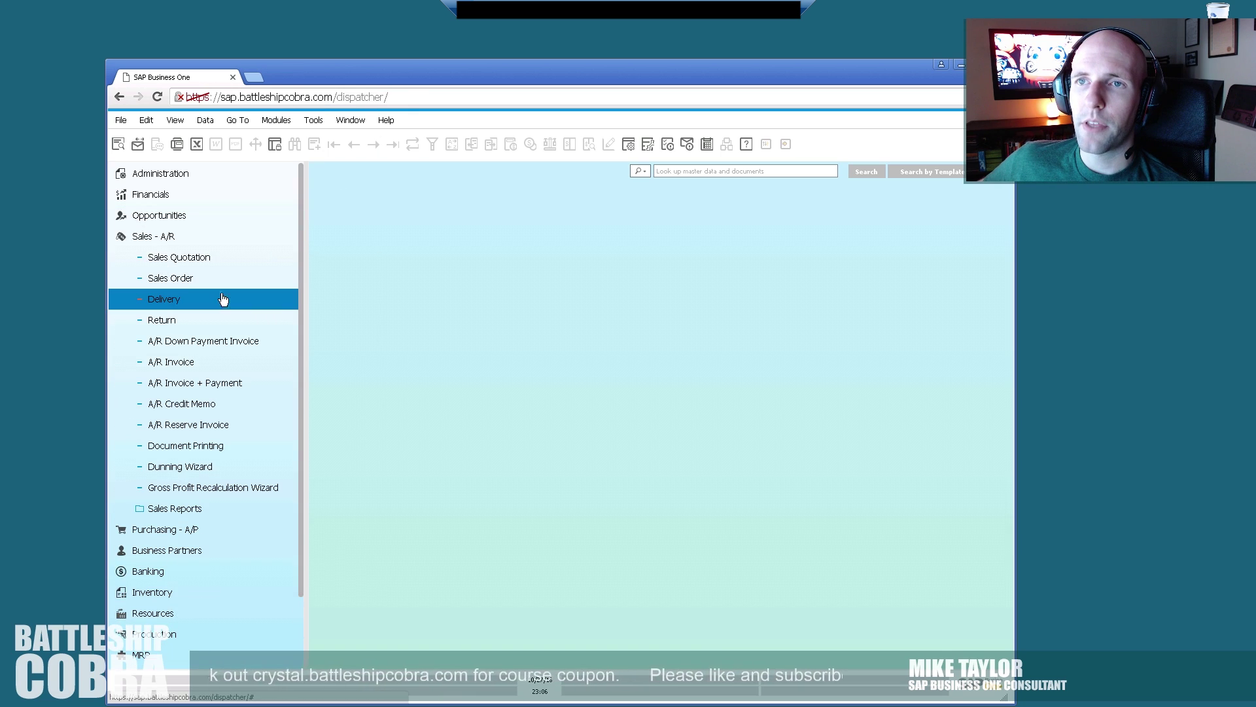
click(199, 261)
click(391, 145)
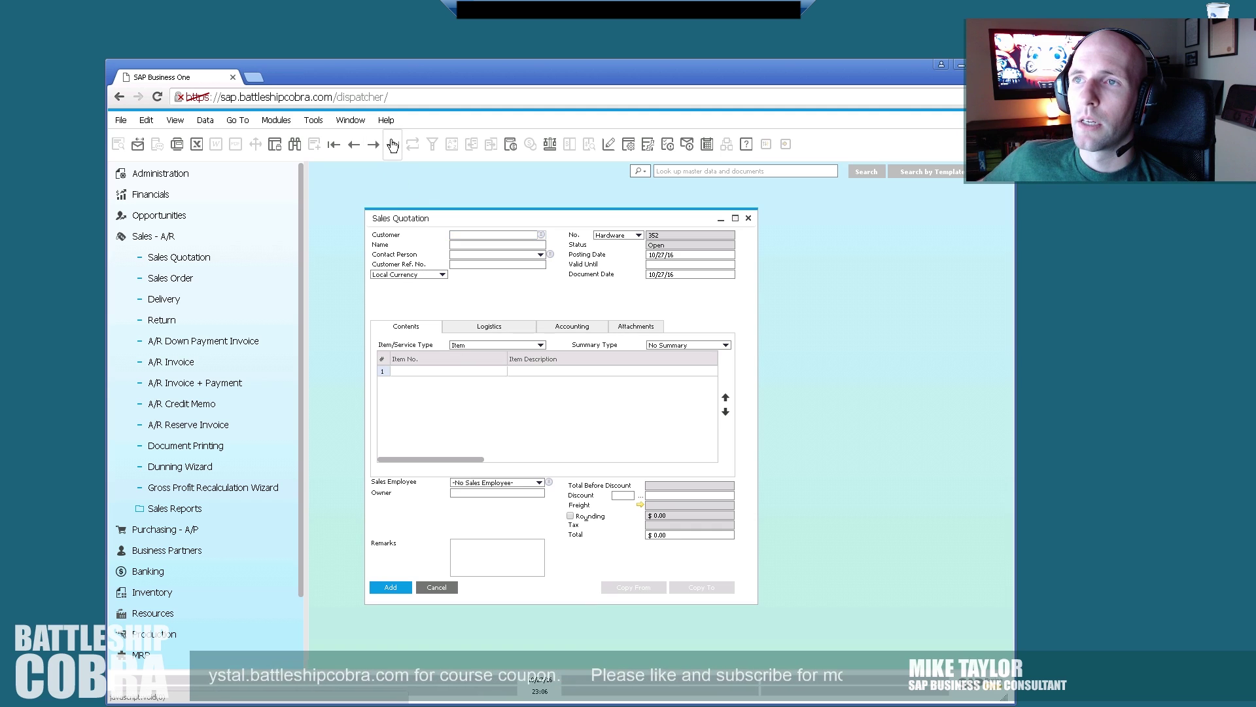
drag(443, 219, 476, 216)
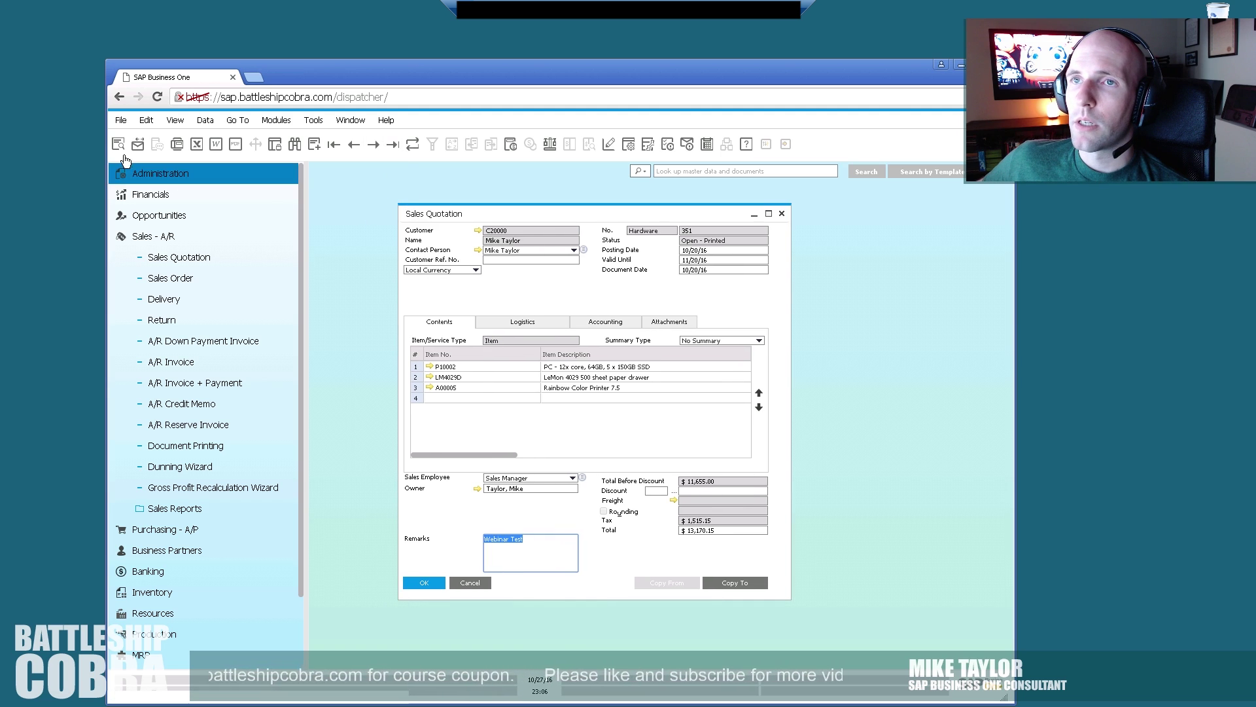
Print-preview quotation 351, close both windows, collapse Sales - A/R and exit full screen.
click(119, 145)
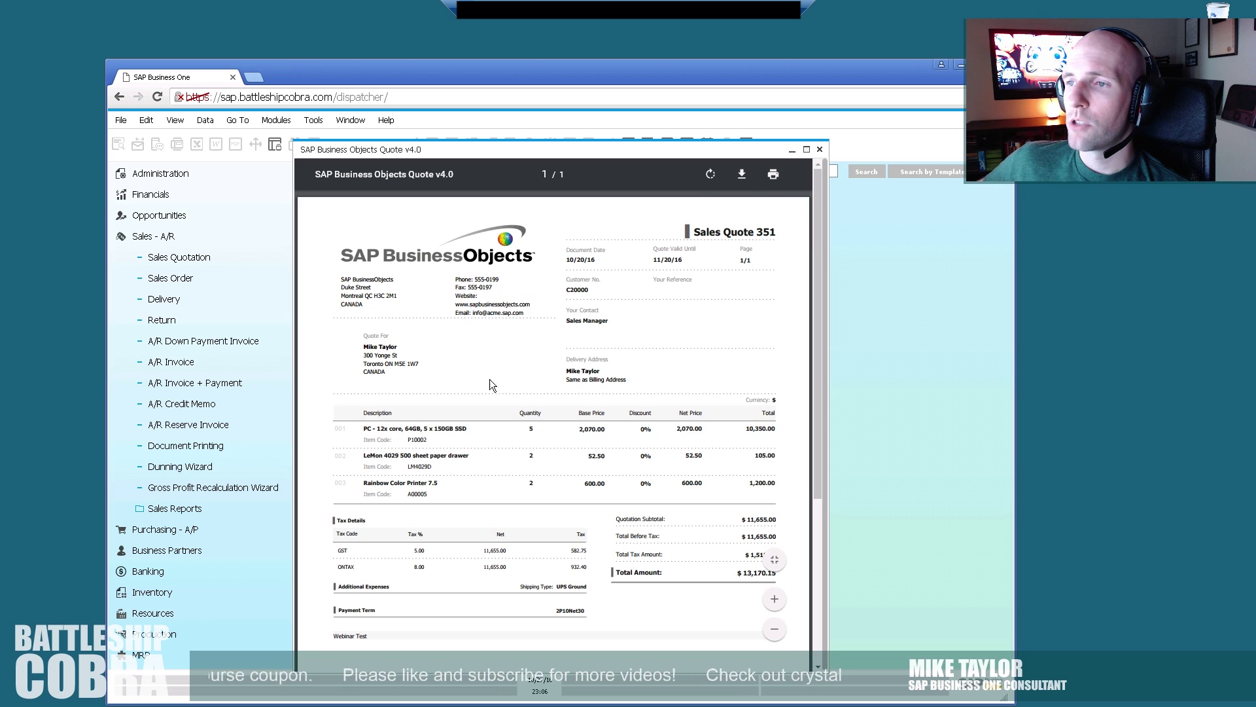
scroll(536, 386, down, 4)
scroll(716, 278, up, 4)
click(820, 152)
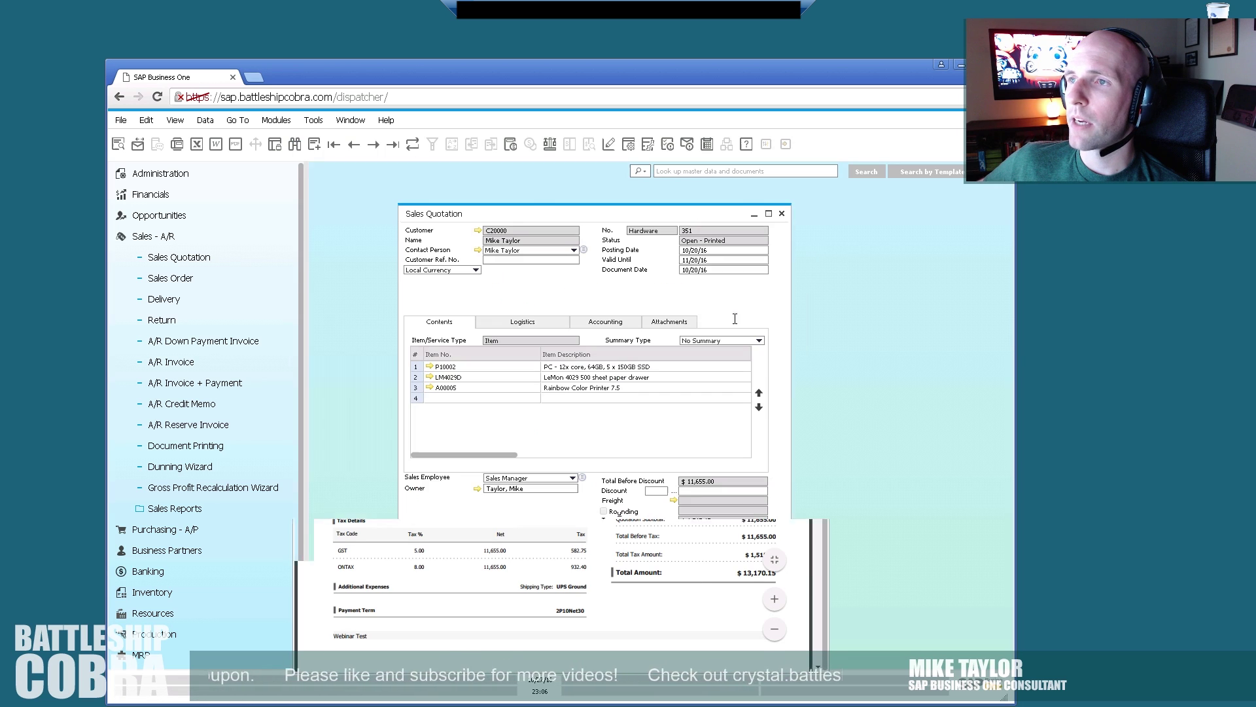
click(788, 220)
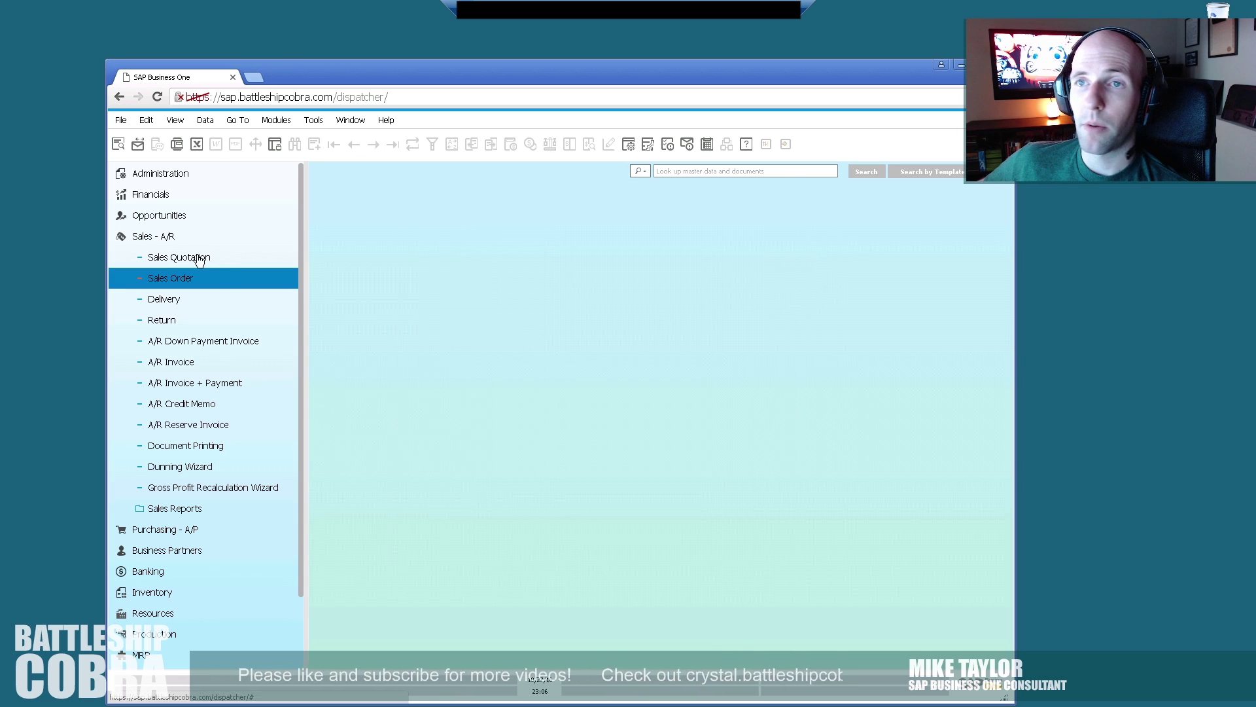
click(164, 236)
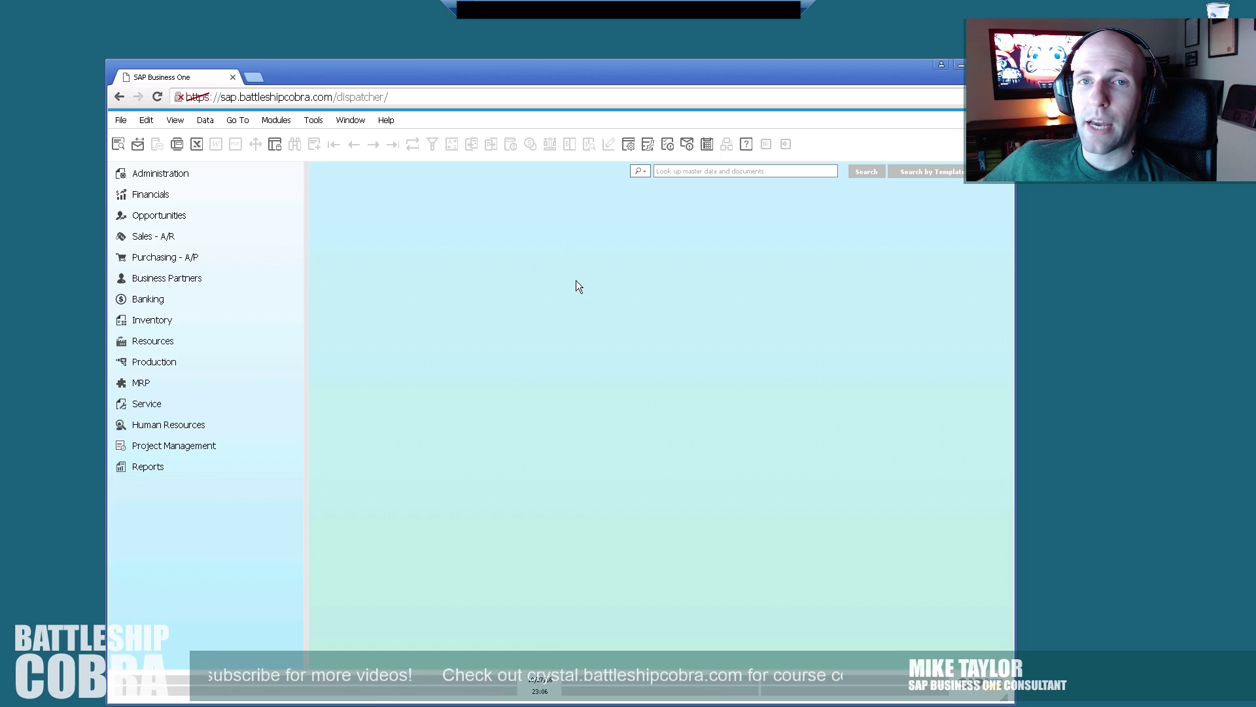
key(ctrl+alt+Break)
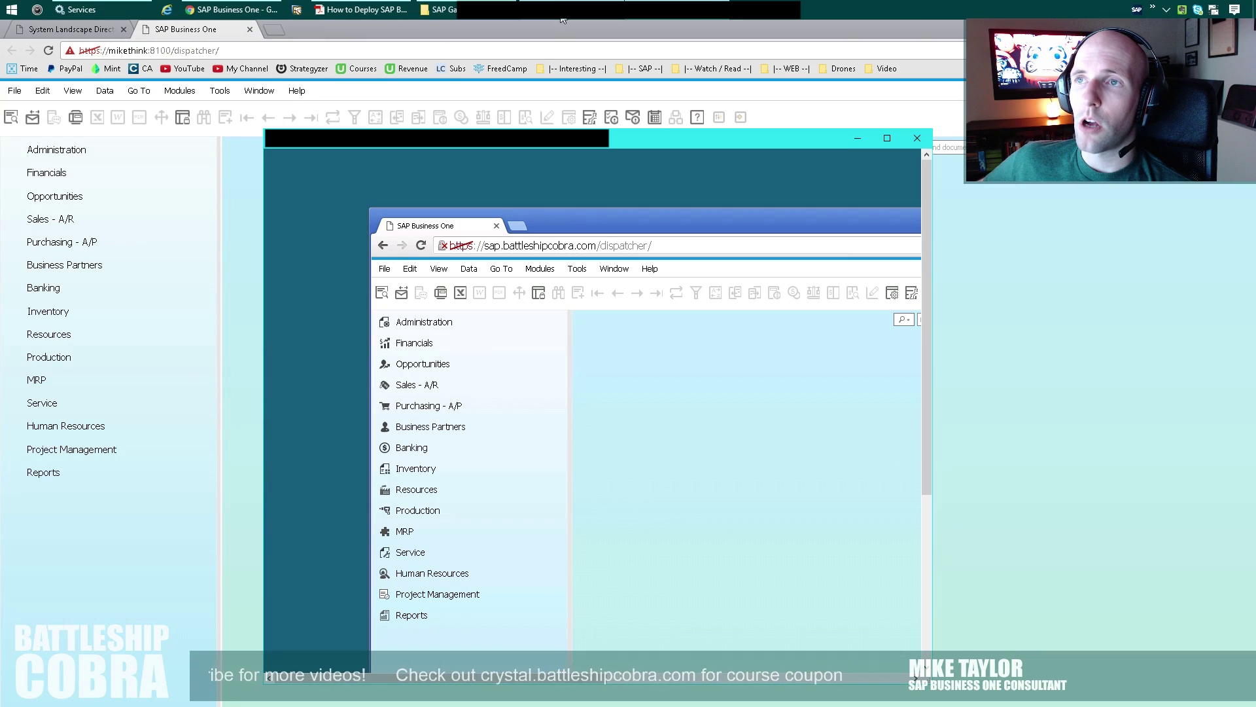
click(84, 30)
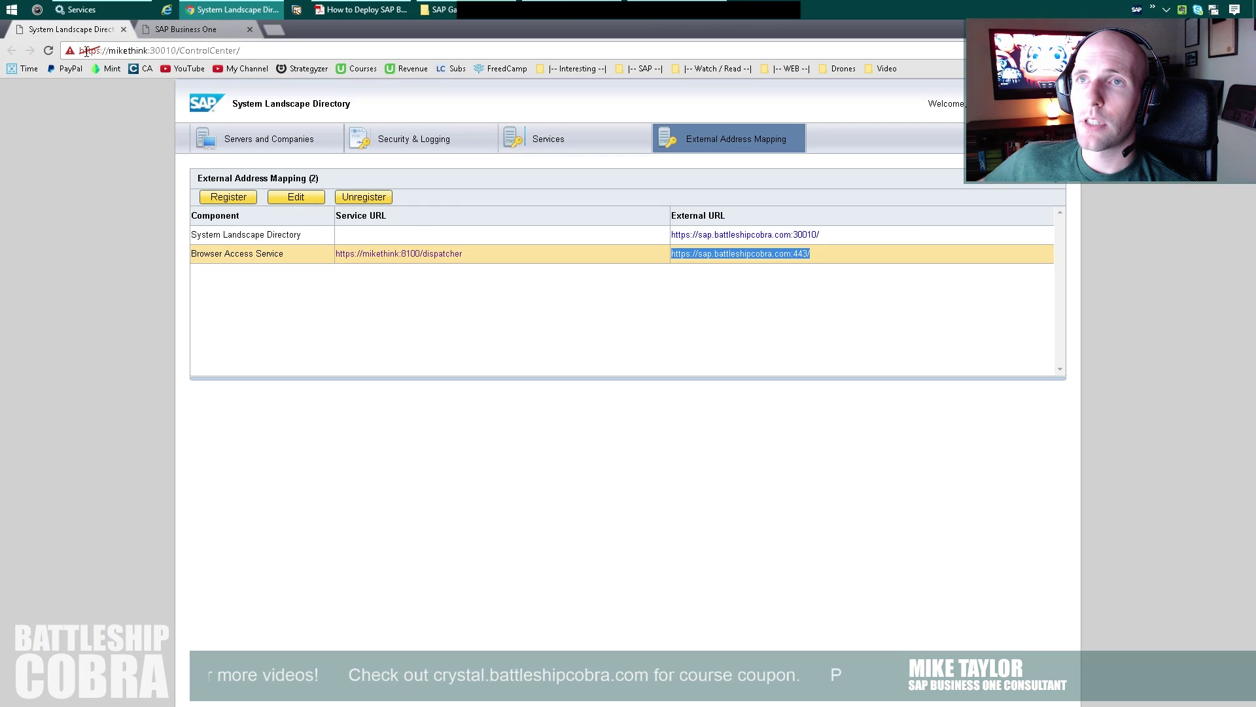
click(678, 241)
click(572, 139)
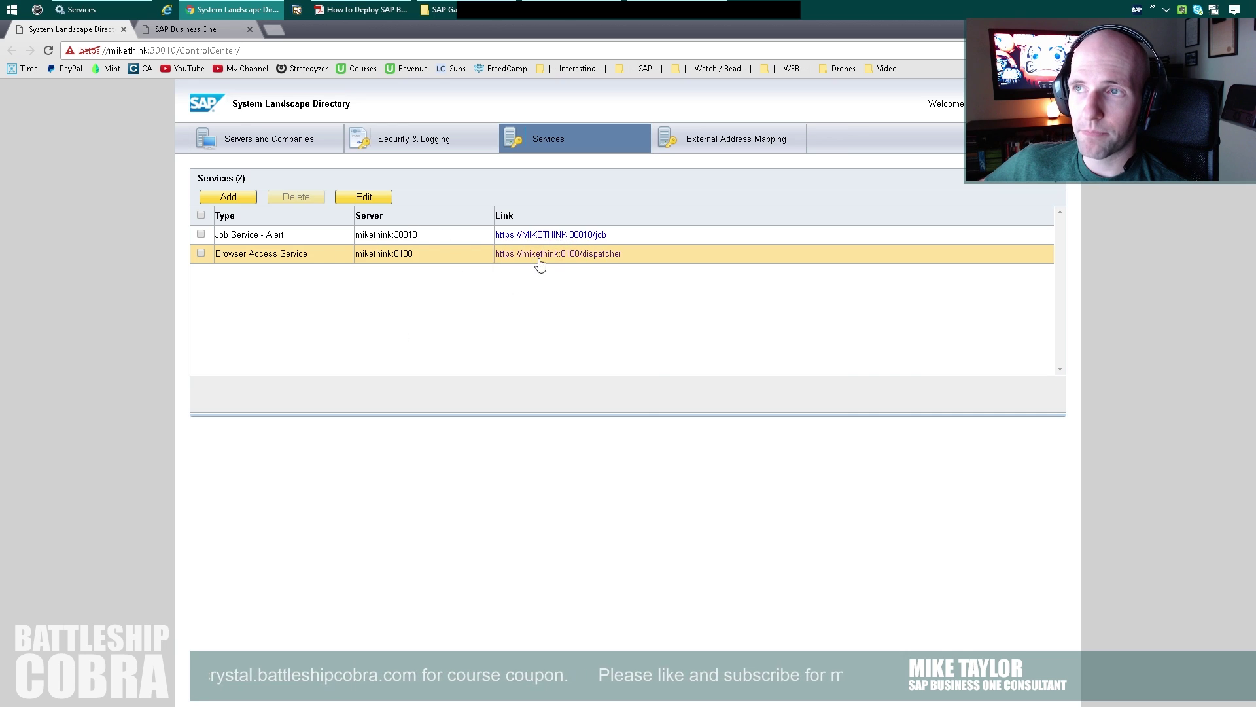
click(712, 141)
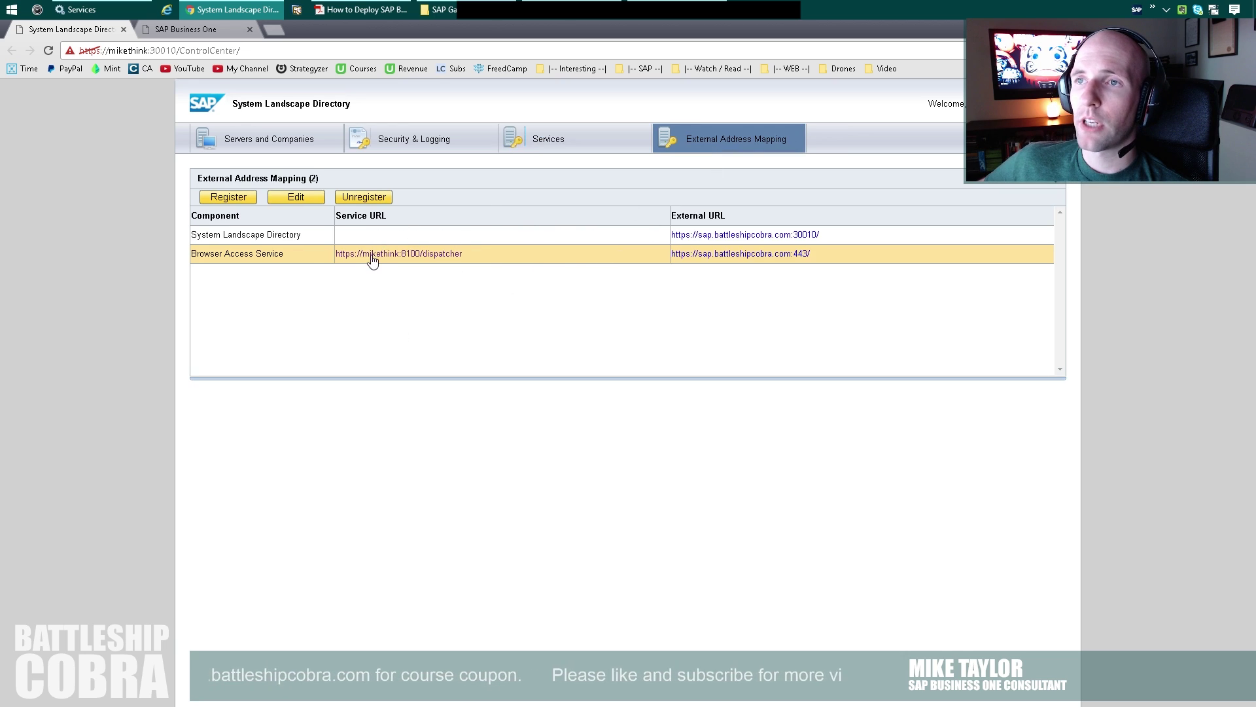